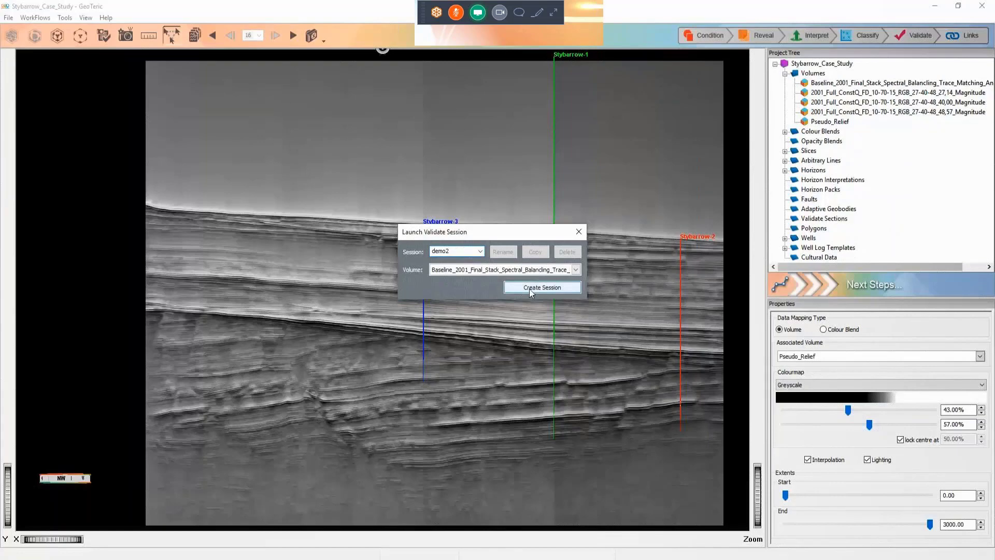
# Step: Create the demo2 validation session from the baseline 2001 volume and display crossline slice 1608
pyautogui.click(529, 288)
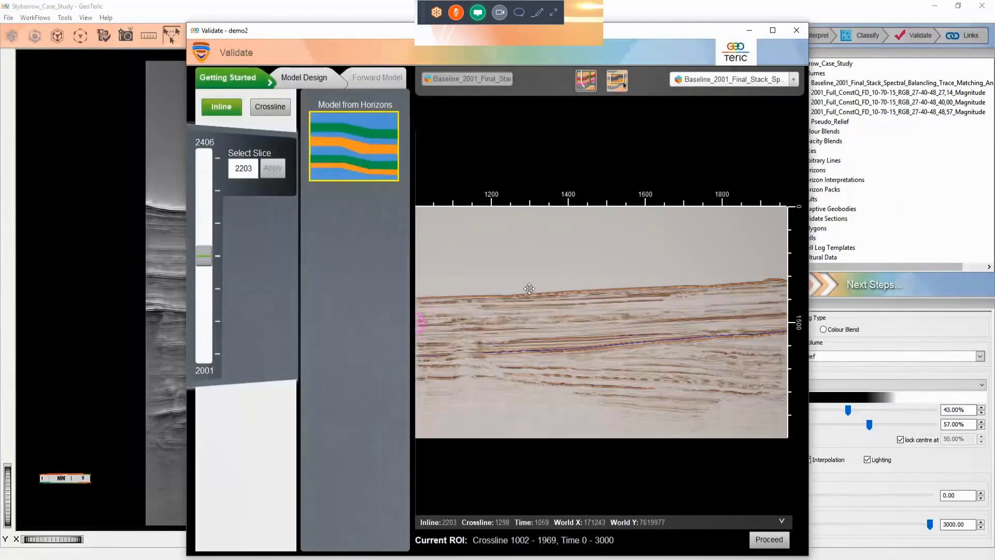
pyautogui.click(773, 30)
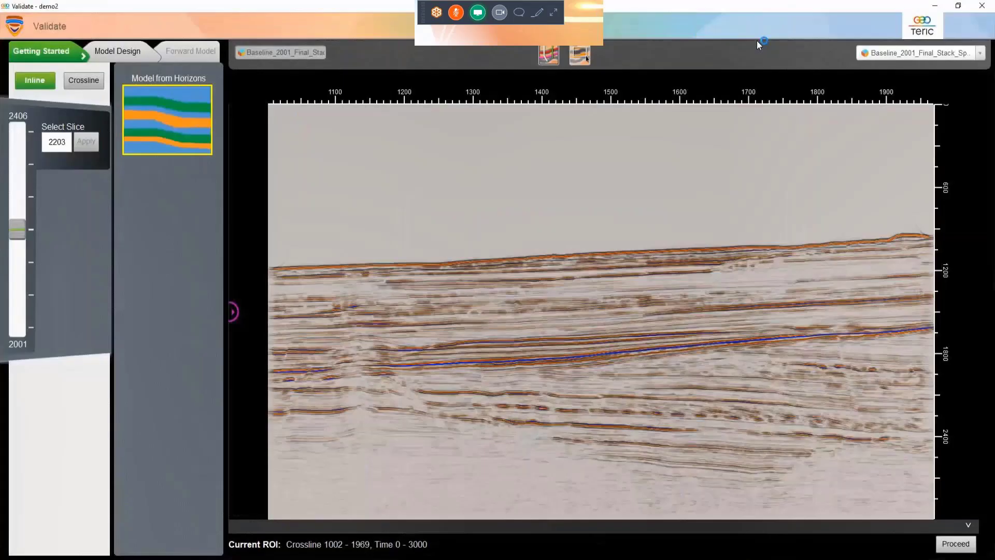
pyautogui.click(84, 82)
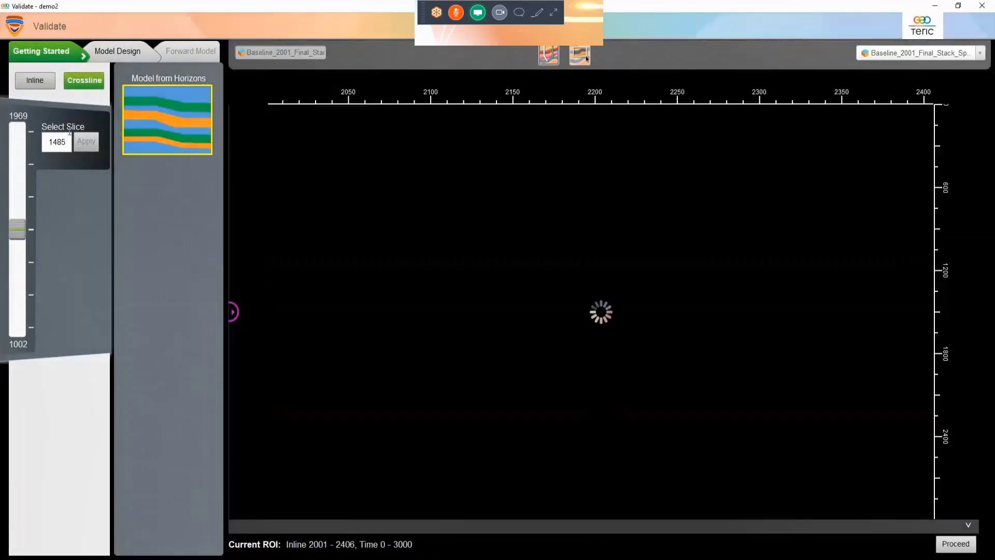
pyautogui.doubleClick(57, 142)
pyautogui.write('16')
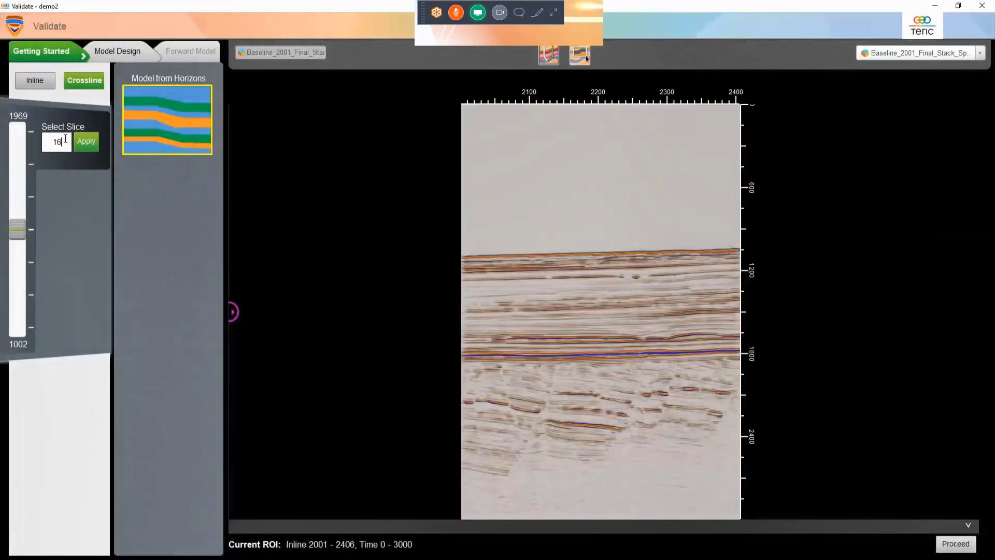
pyautogui.write('08')
pyautogui.click(86, 141)
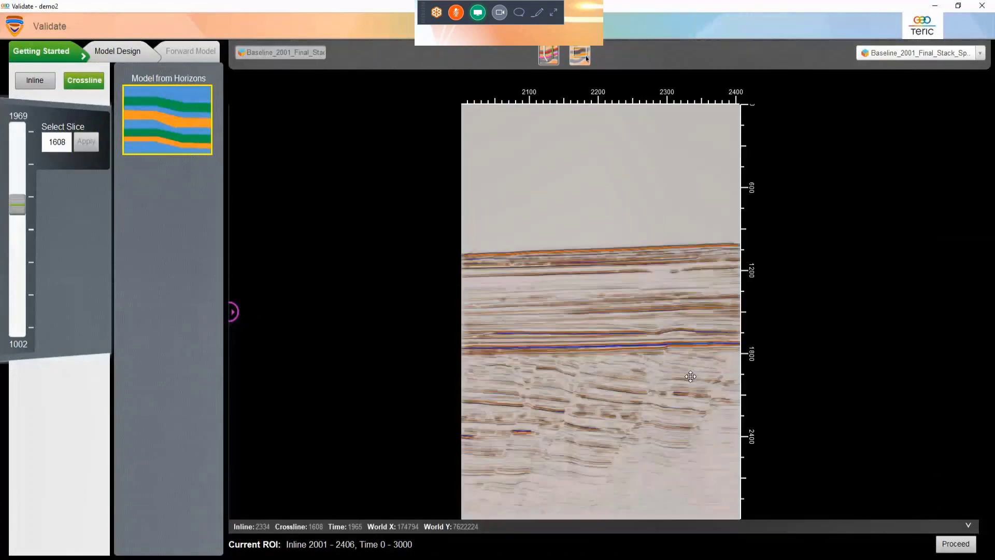
# Step: Draw a region of interest spanning about inlines 2154–2244 and times 2208–2445, and proceed to model design
pyautogui.scroll(1, 586, 435)
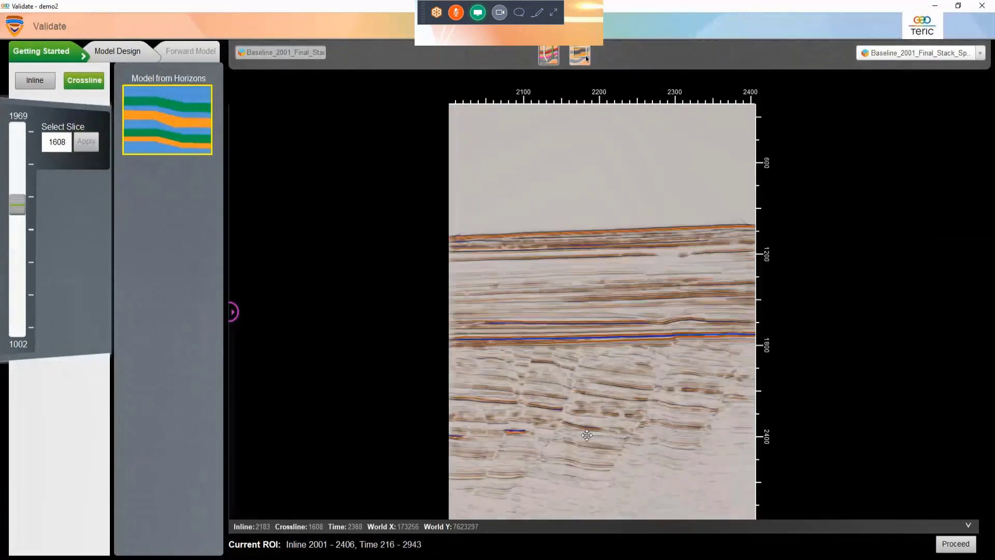
pyautogui.scroll(2, 586, 435)
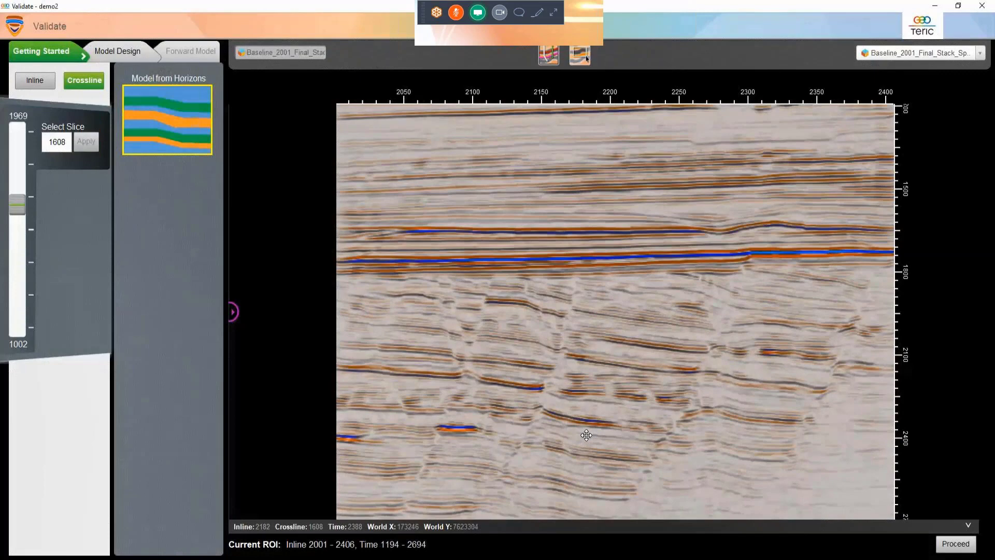
pyautogui.scroll(2, 586, 435)
pyautogui.moveTo(573, 341); pyautogui.dragTo(571, 331)
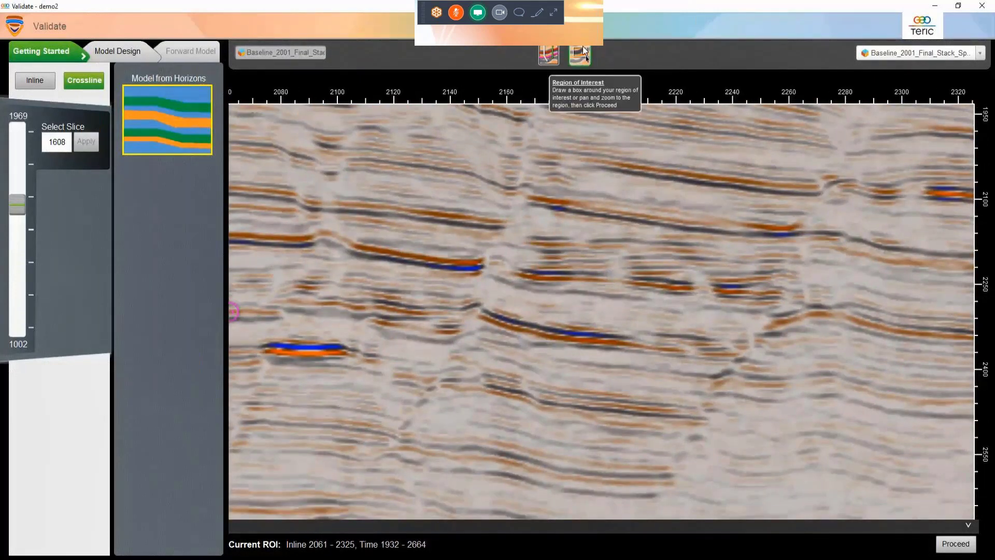
pyautogui.click(582, 53)
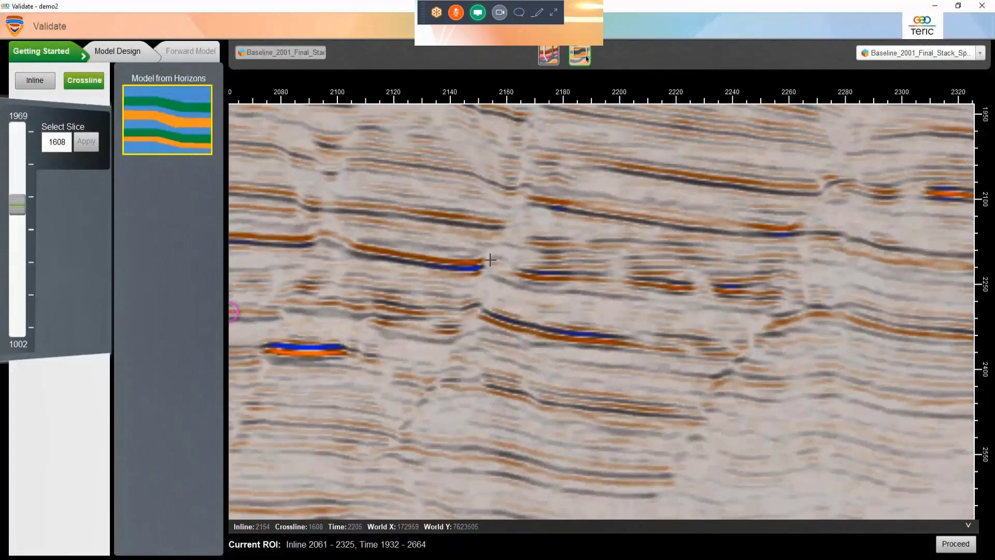
pyautogui.moveTo(488, 257); pyautogui.dragTo(744, 395)
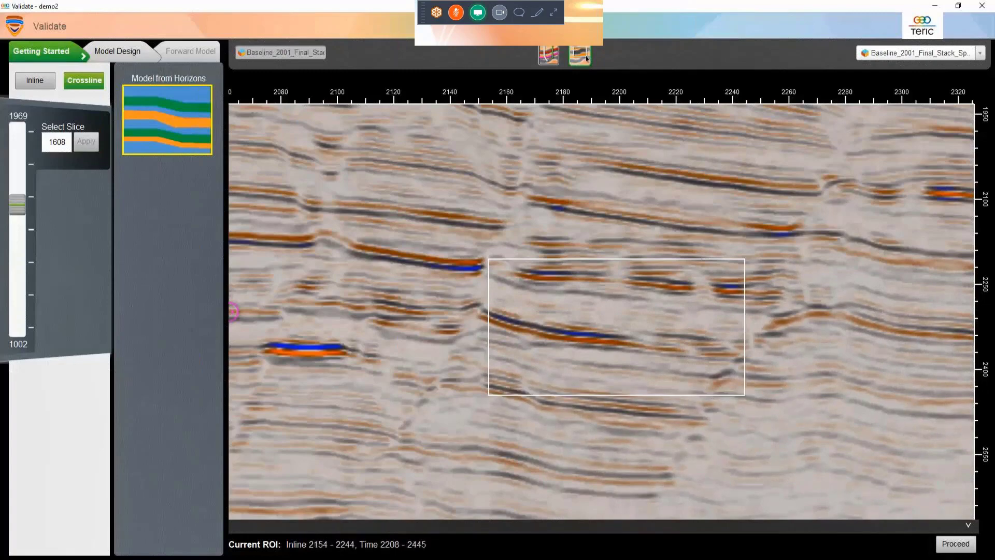
pyautogui.click(955, 543)
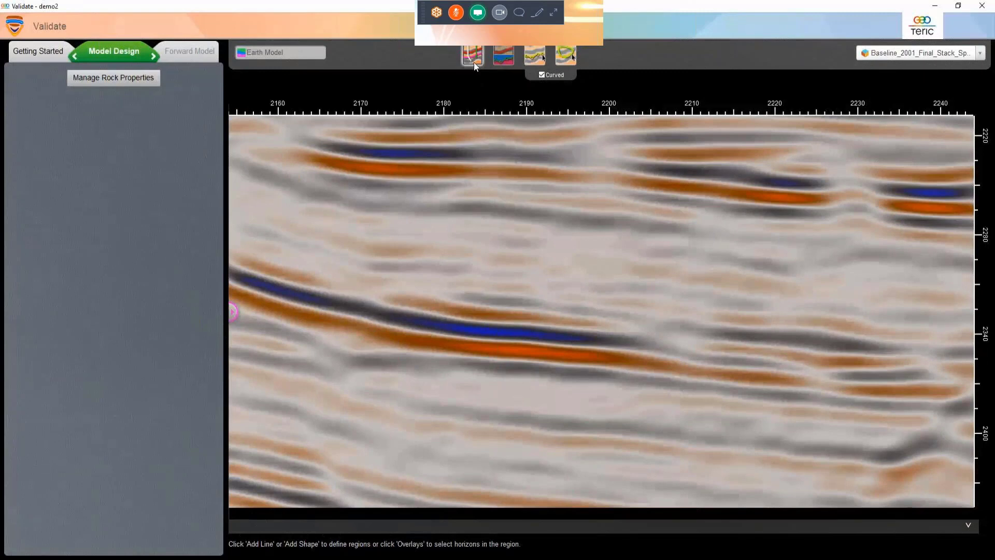
# Step: Overlay the Reservoir Base, Seal Top and Reservoir Top horizons on the seismic section
pyautogui.click(474, 63)
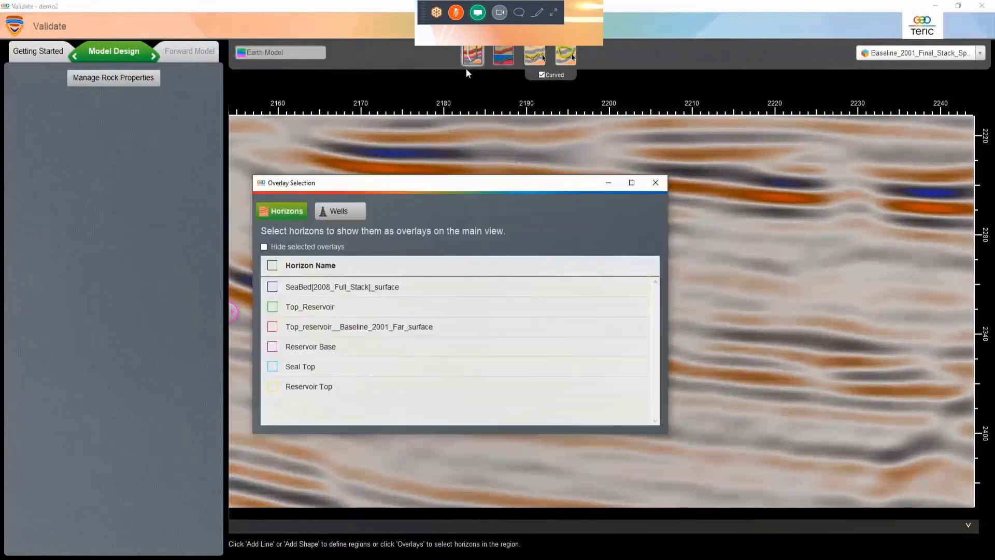
pyautogui.click(314, 351)
pyautogui.click(314, 368)
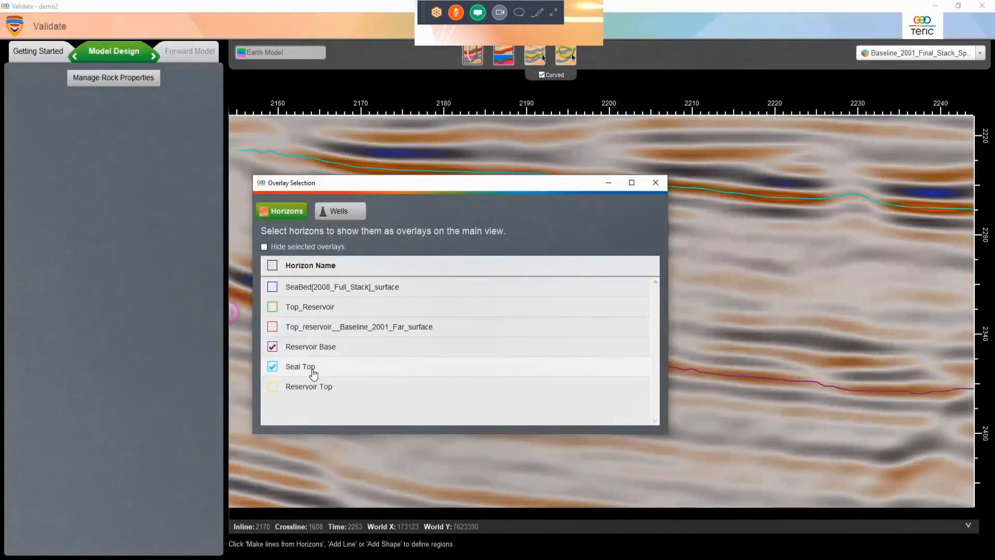
pyautogui.click(307, 389)
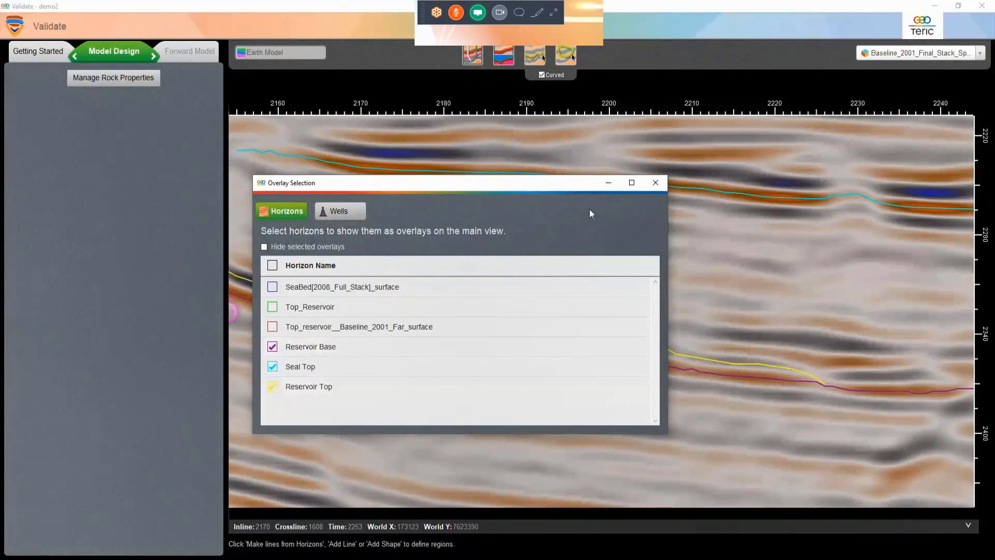
pyautogui.click(651, 183)
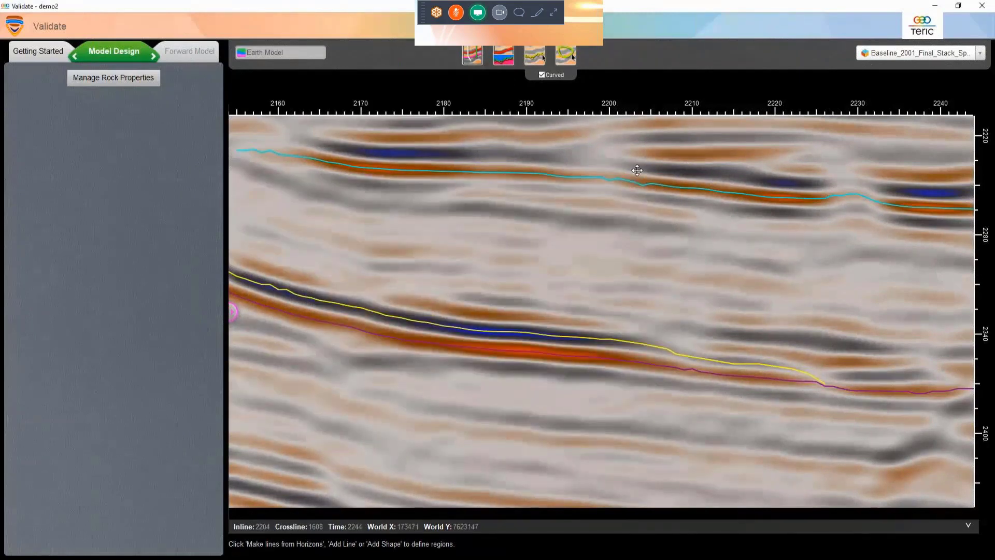
# Step: Make model lines from the overlaid horizons and hide the selected horizon overlays
pyautogui.click(500, 56)
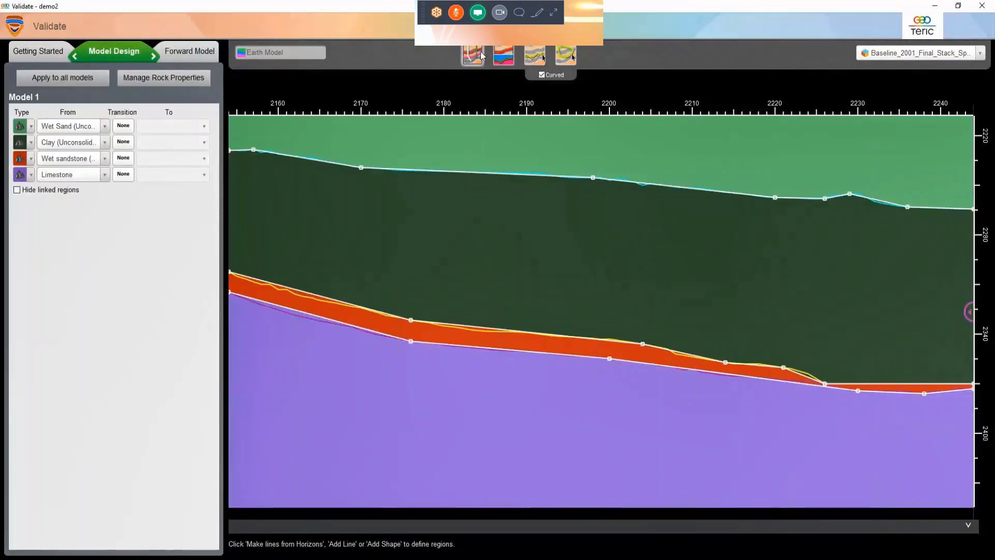
pyautogui.click(481, 55)
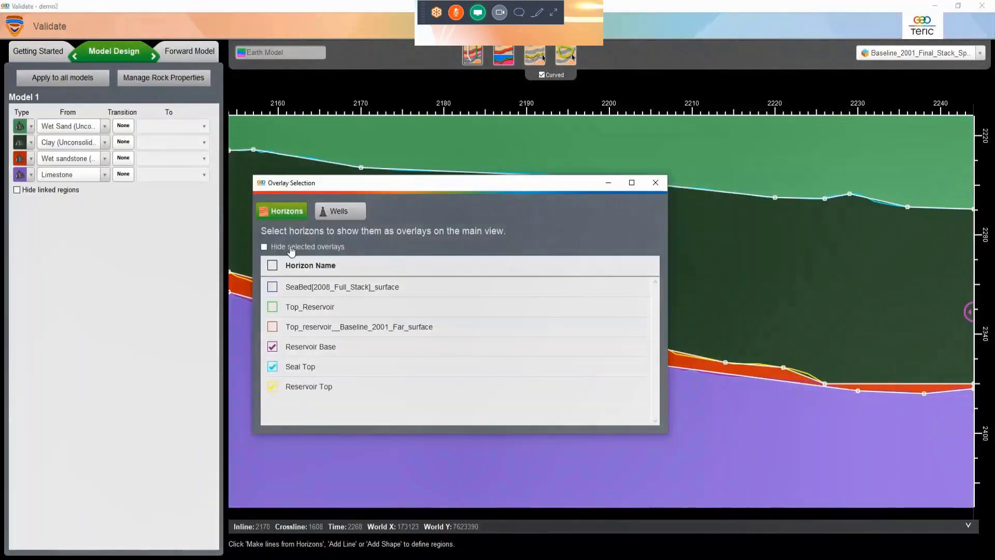
pyautogui.click(656, 183)
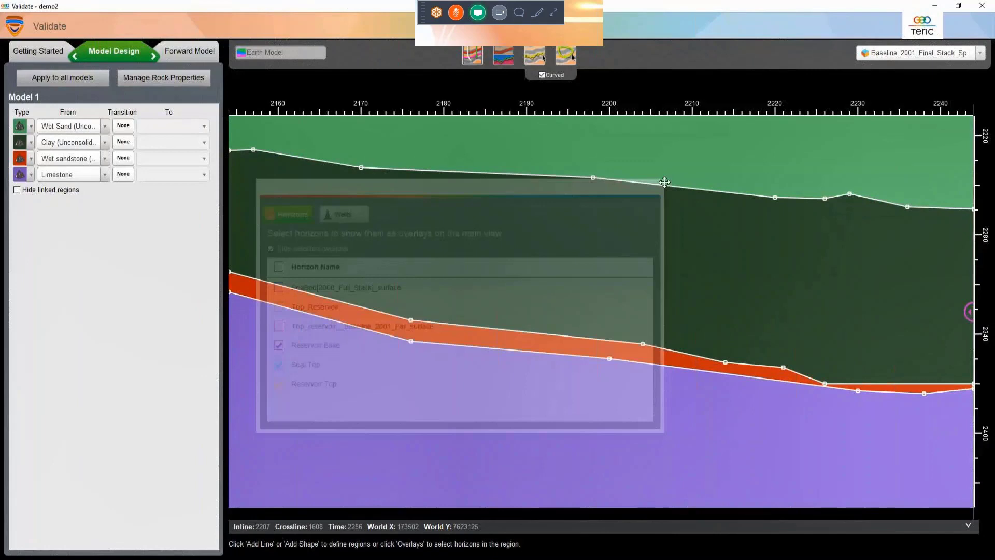
# Step: Pinch the Reservoir Top line out onto the base line near inline 2226 and remove its remaining flat segment
pyautogui.moveTo(969, 311); pyautogui.dragTo(751, 312)
pyautogui.click(825, 386)
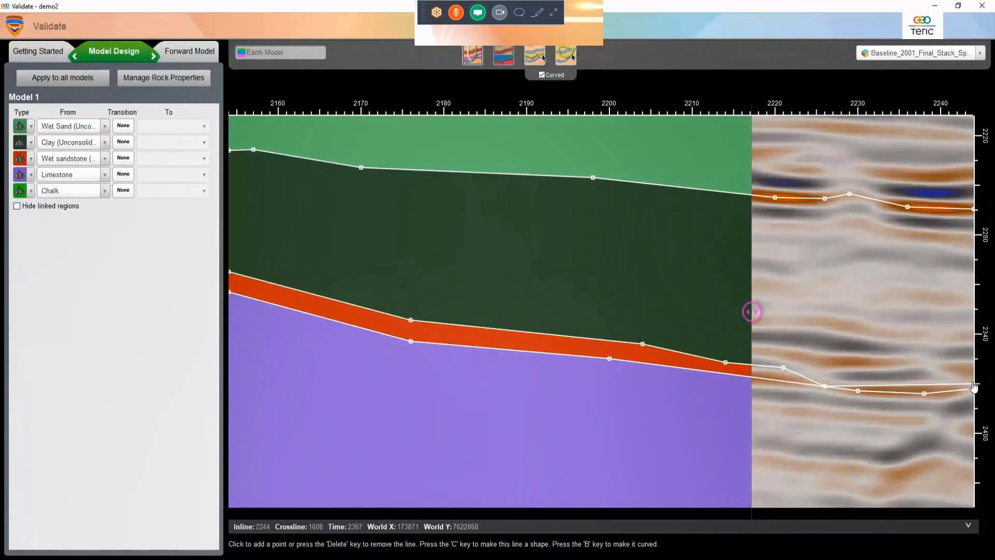
pyautogui.click(974, 388)
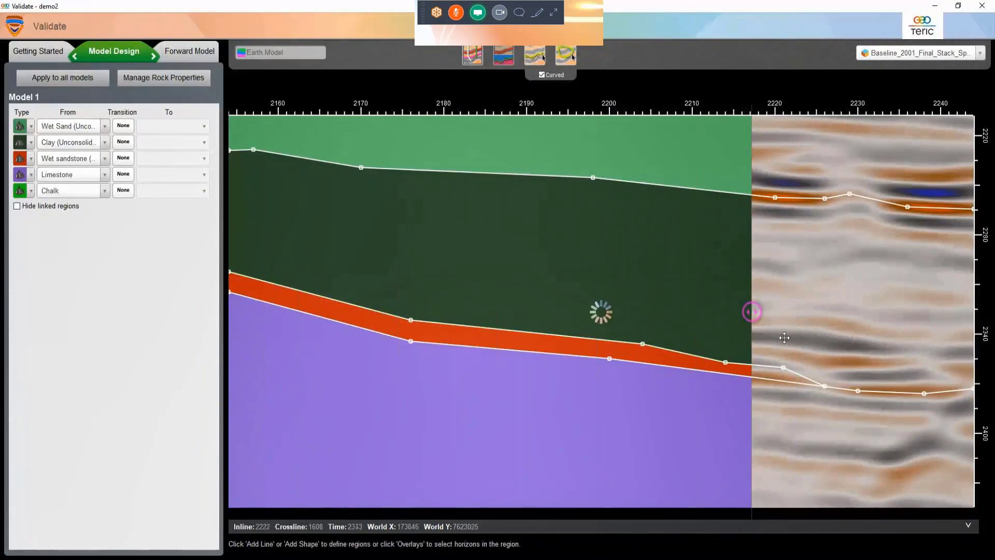
# Step: Draw a channel boundary line from the base line near inline 2211 up to about inline 2206, then across to the section edge at 2244
pyautogui.moveTo(753, 313); pyautogui.dragTo(545, 280)
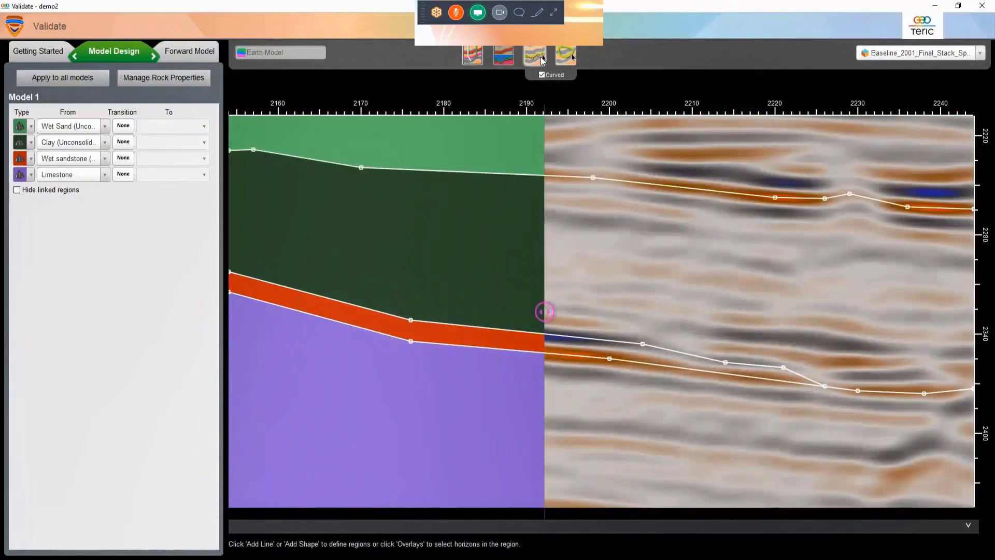
pyautogui.click(542, 61)
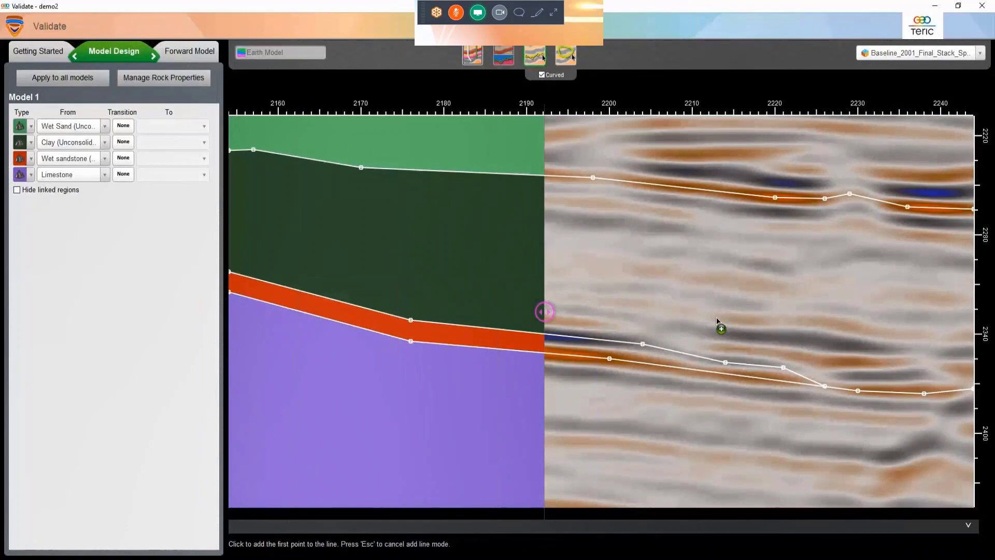
pyautogui.click(698, 370)
pyautogui.click(664, 338)
pyautogui.click(656, 326)
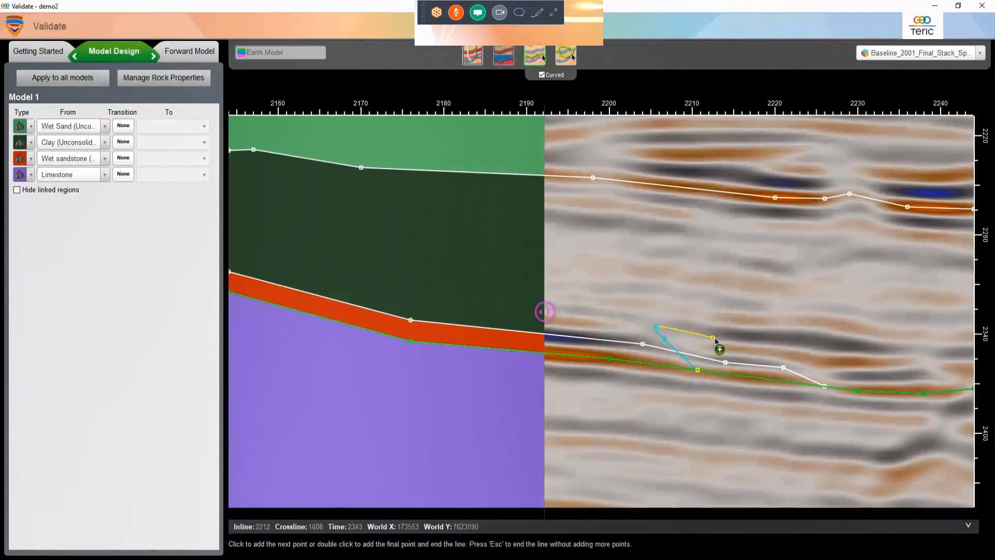
pyautogui.click(721, 334)
pyautogui.click(814, 340)
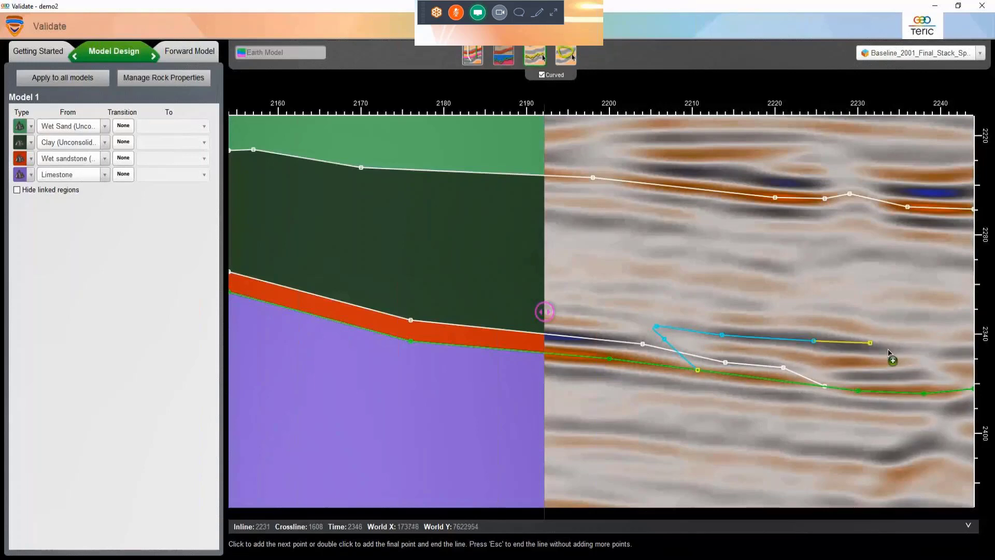
pyautogui.click(915, 350)
pyautogui.doubleClick(973, 351)
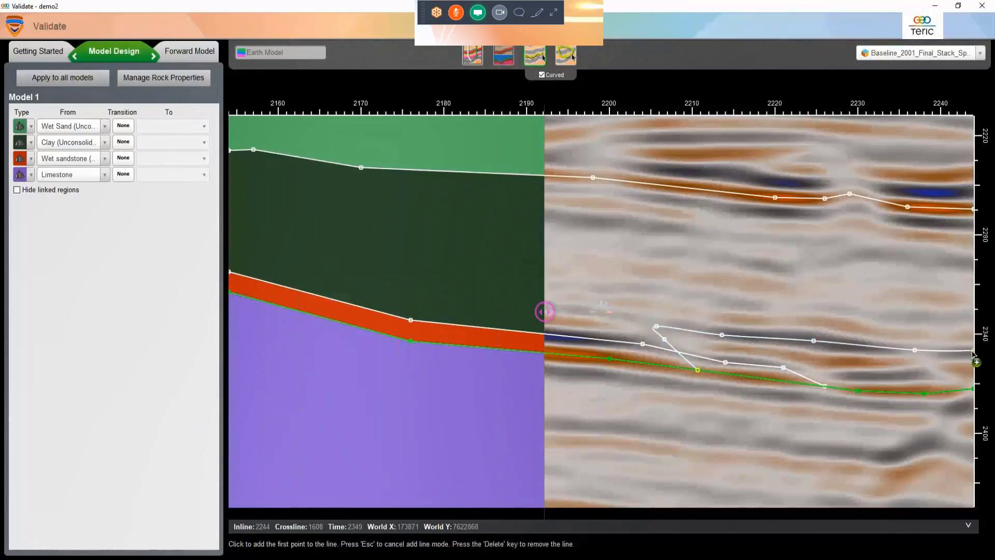
pyautogui.moveTo(545, 312); pyautogui.dragTo(982, 321)
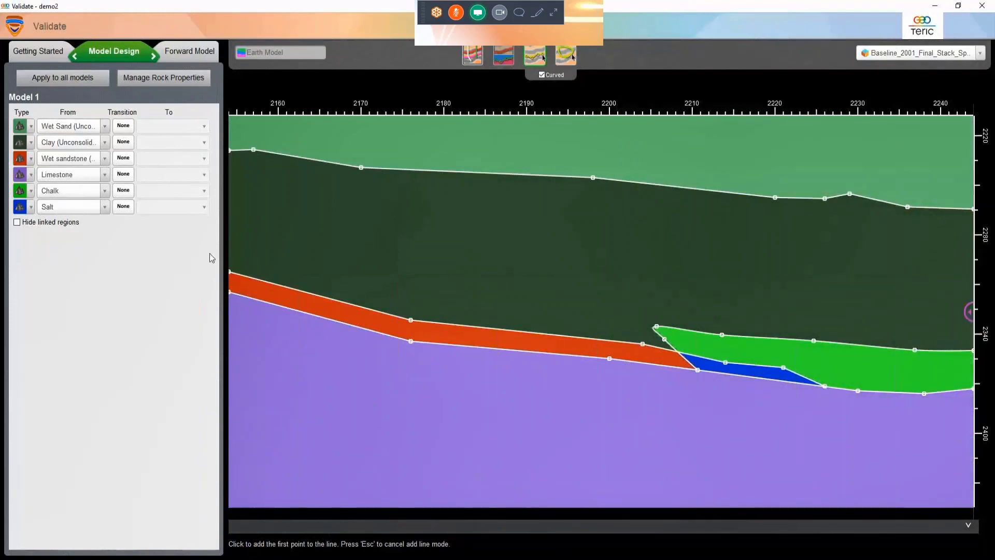
# Step: Set the uppermost region of Model 1 to a well-based rock type and assign it Overburden
pyautogui.click(31, 127)
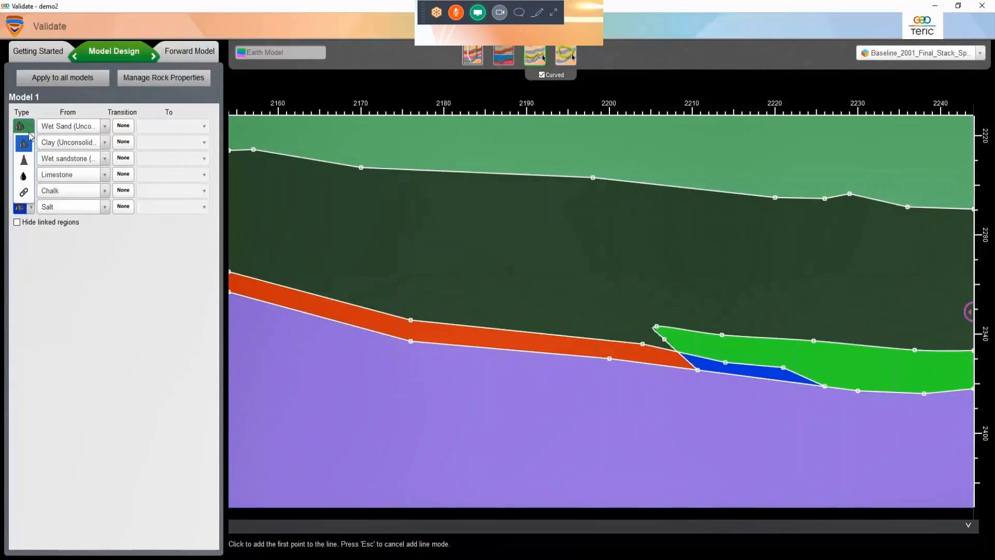
pyautogui.click(27, 162)
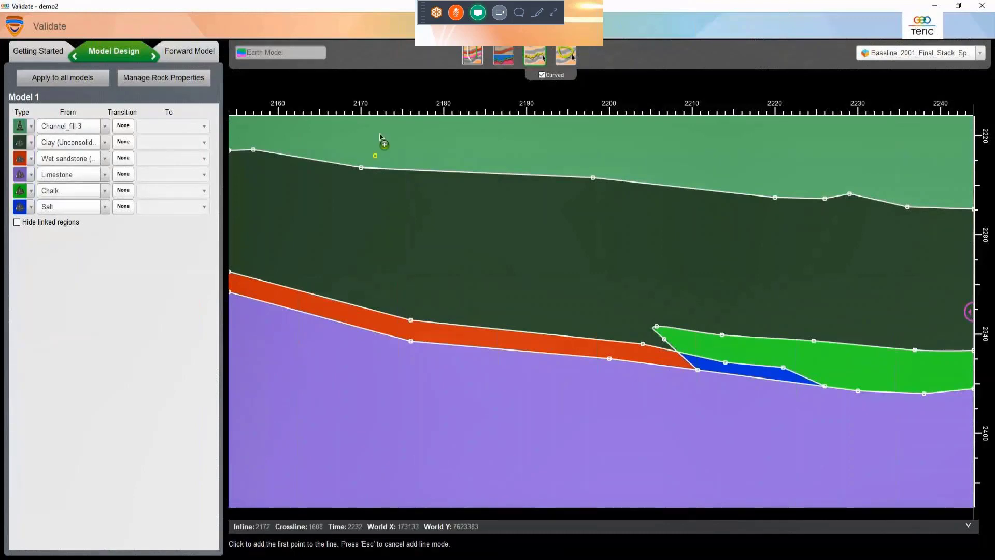
pyautogui.click(73, 126)
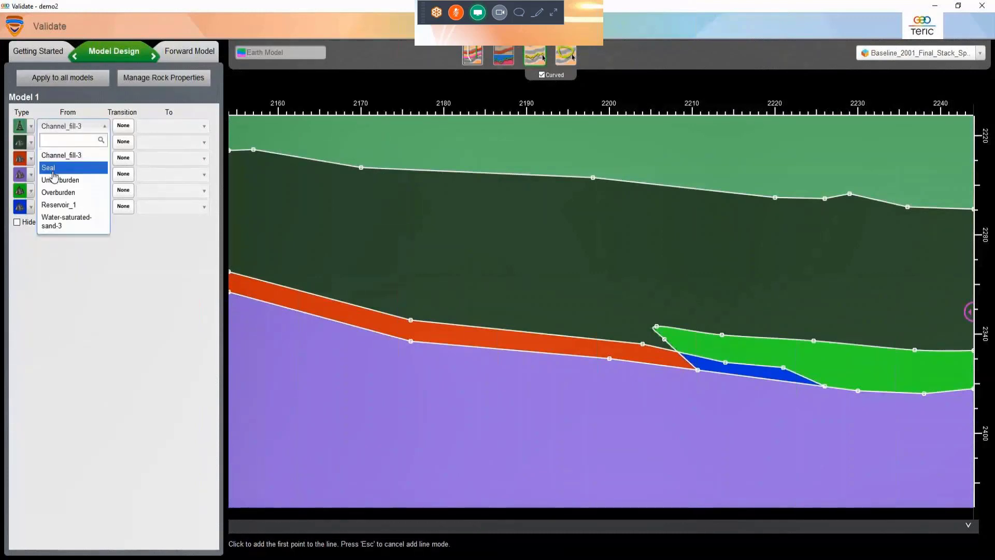
pyautogui.click(61, 192)
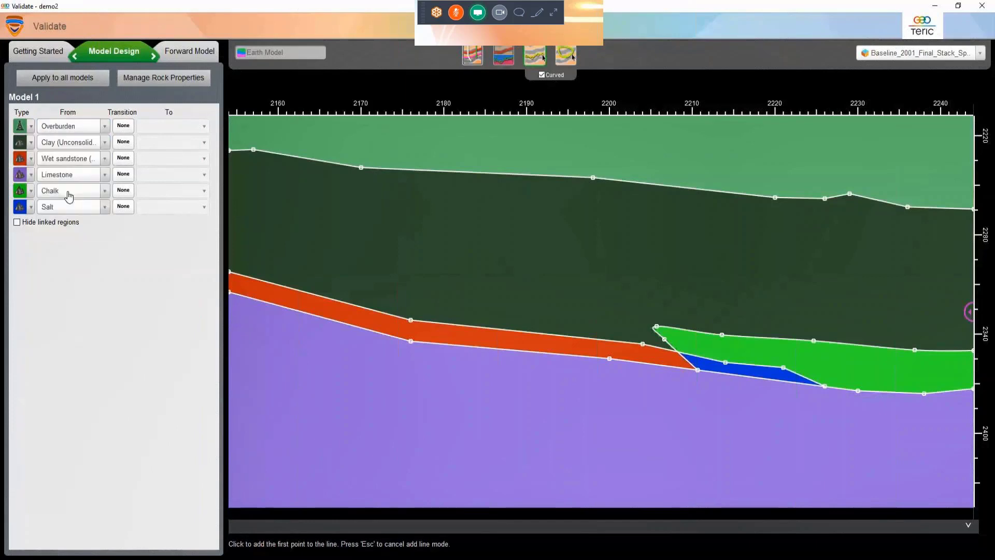
# Step: Set the dark green region beneath the overburden to a well-based rock type and assign it Seal
pyautogui.click(30, 126)
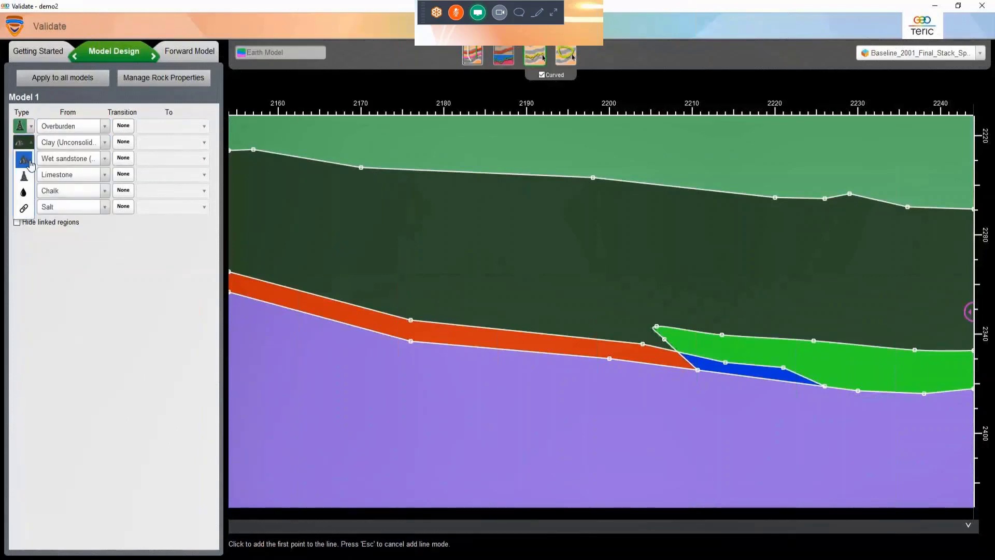
pyautogui.click(31, 164)
pyautogui.click(70, 142)
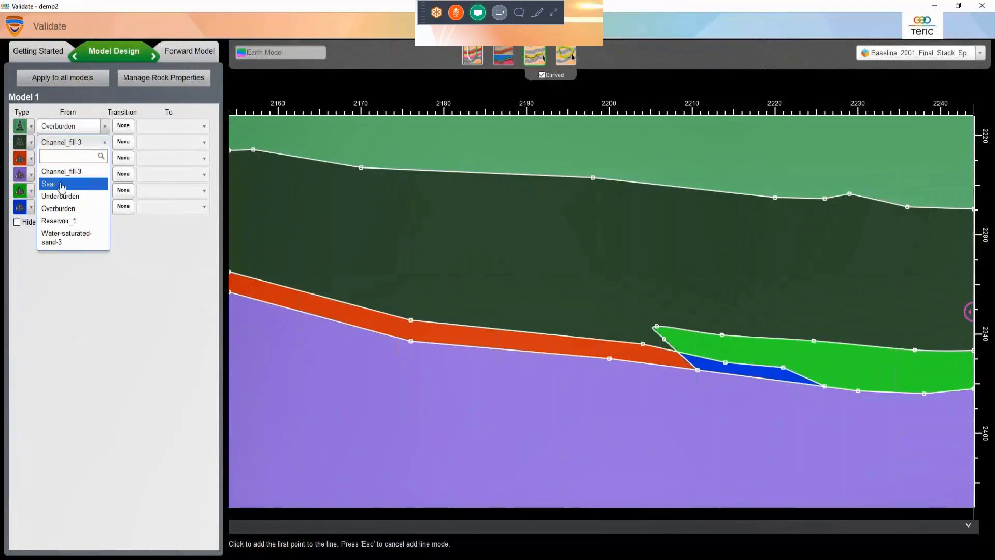
pyautogui.click(62, 184)
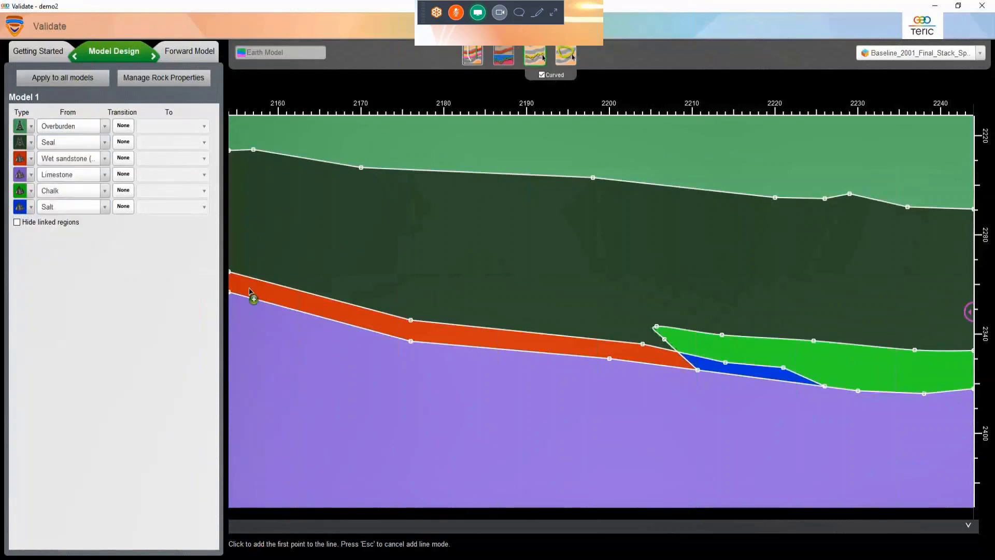
# Step: Assign the well-based rock Reservoir_1 to the red region of Model 1
pyautogui.click(68, 158)
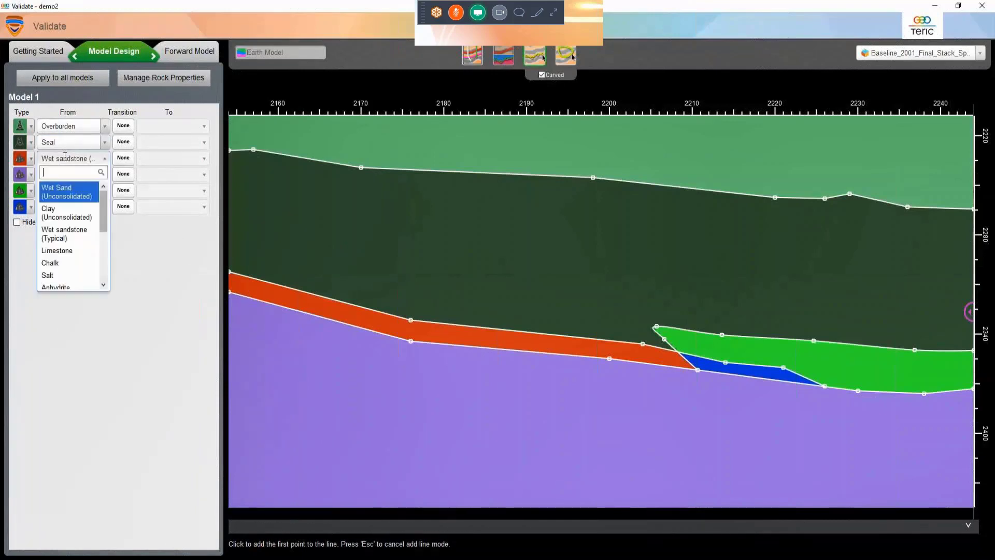
pyautogui.click(59, 171)
pyautogui.click(59, 162)
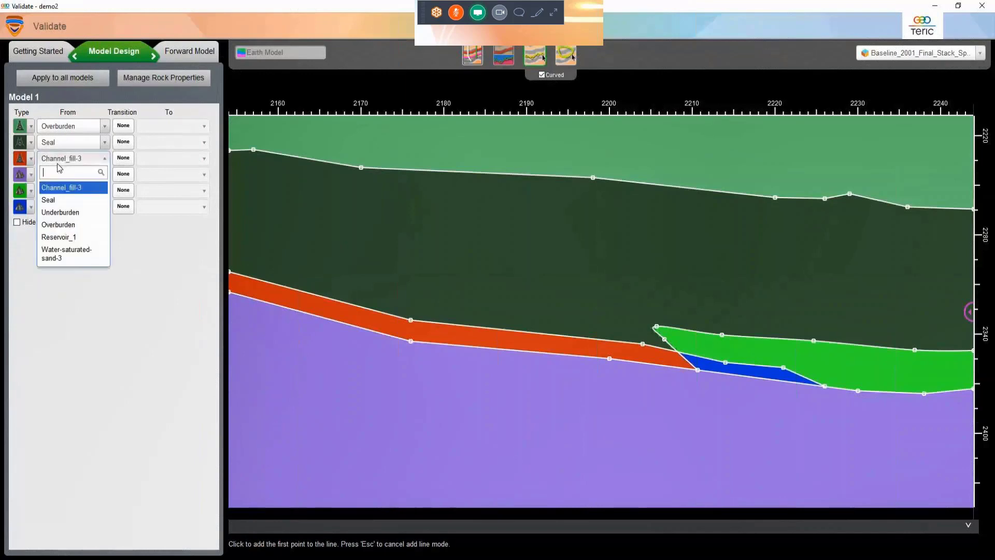
pyautogui.click(70, 236)
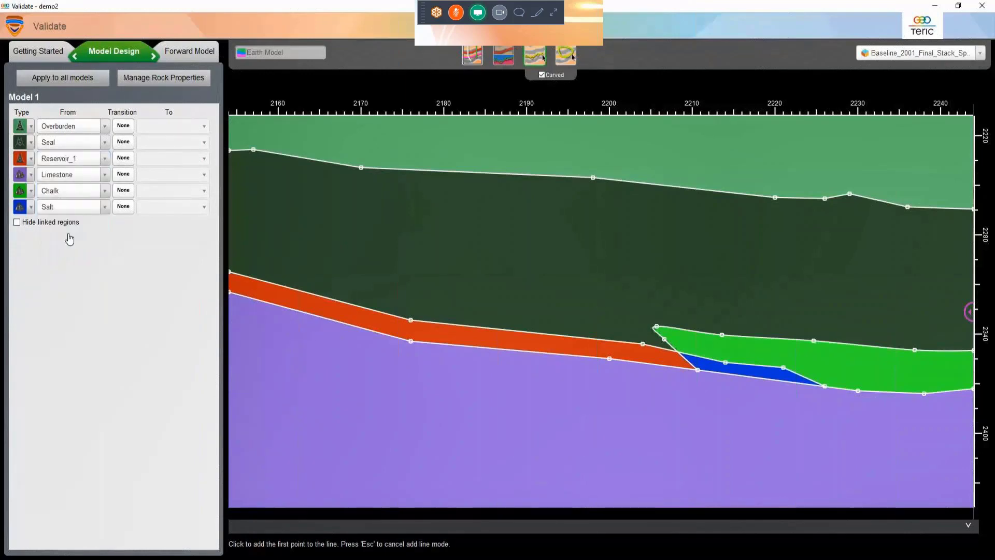
# Step: Set the purple lowermost region to a well-based rock type and assign it Underburden
pyautogui.click(33, 176)
pyautogui.click(26, 210)
pyautogui.click(72, 174)
pyautogui.click(69, 231)
# Step: Set the bright green channel region to a well-based rock type and assign it Channel_fill-3
pyautogui.click(28, 208)
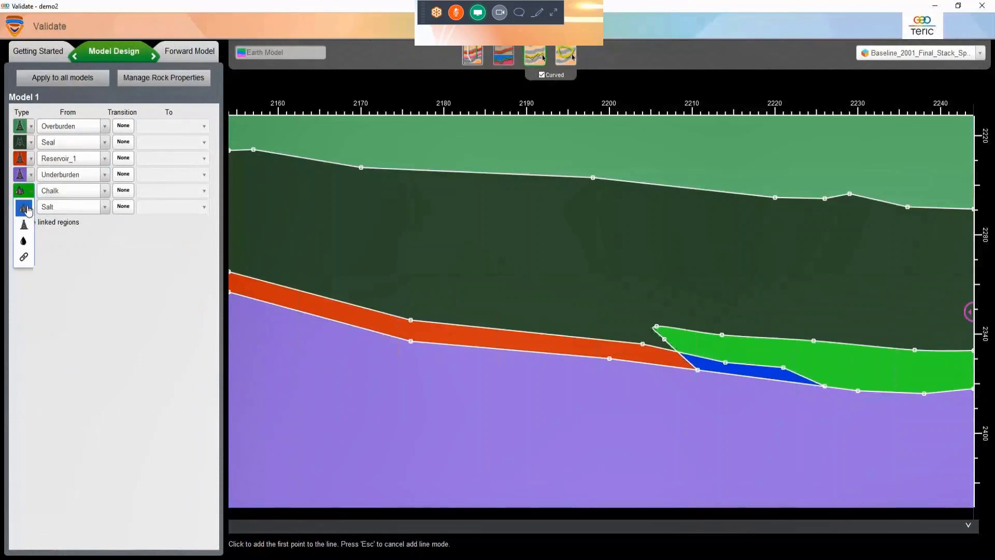
pyautogui.click(29, 225)
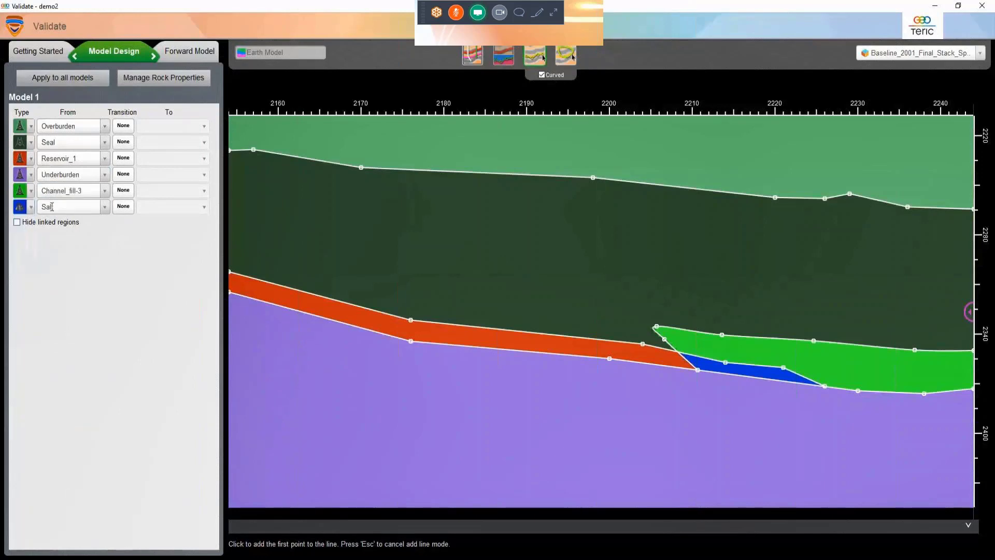
pyautogui.click(65, 191)
pyautogui.click(56, 219)
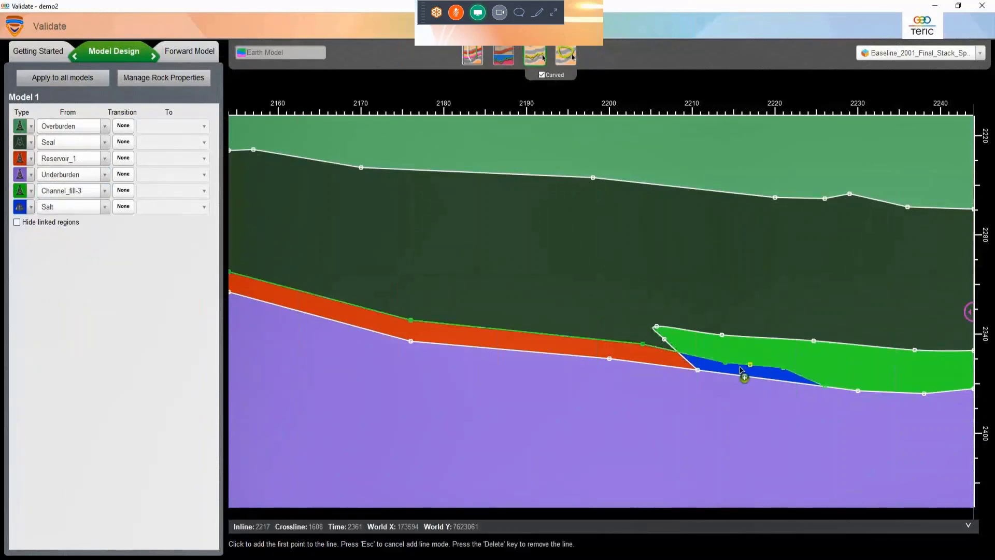
# Step: Set the blue wedge region to a well-based rock type and assign it Water-saturated-sand-3
pyautogui.click(27, 207)
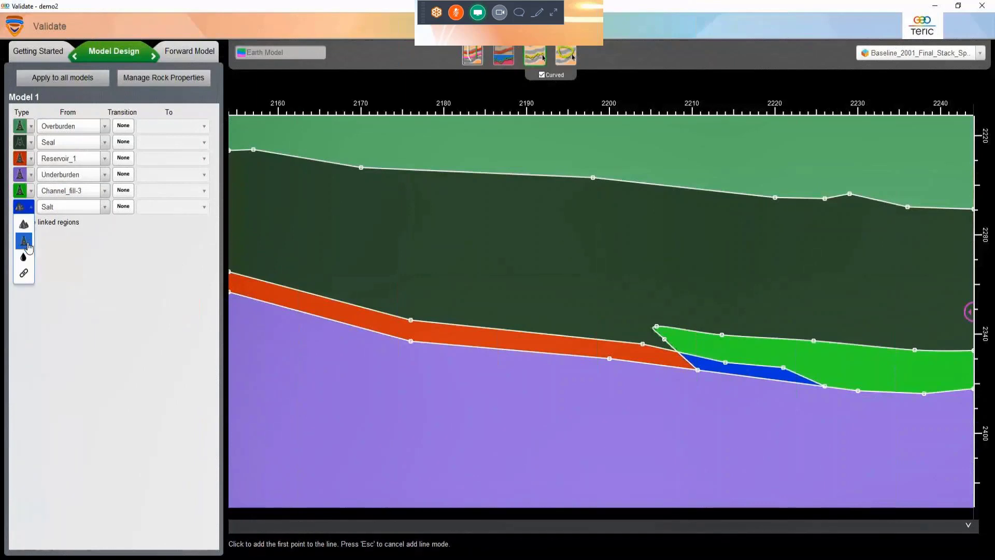
pyautogui.click(24, 241)
pyautogui.click(73, 207)
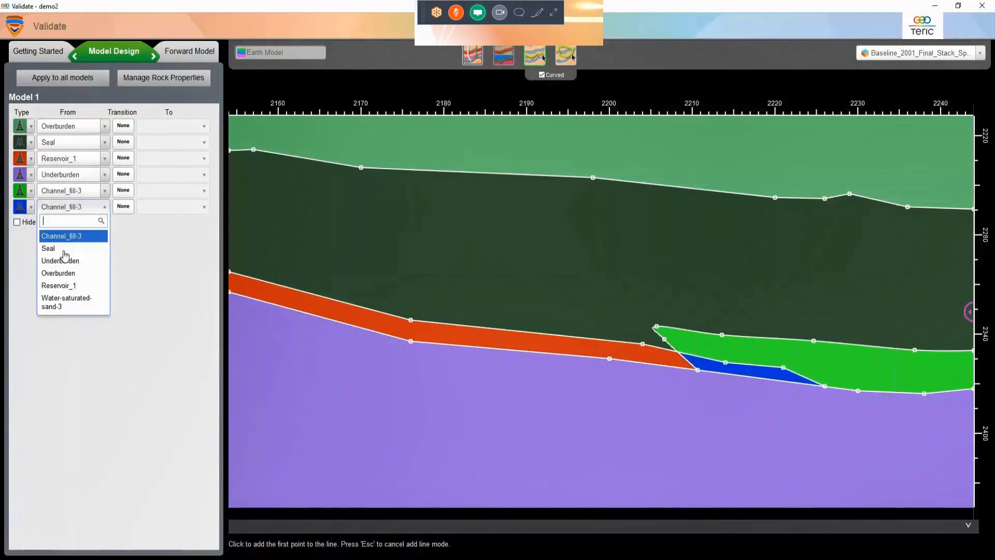
pyautogui.click(72, 307)
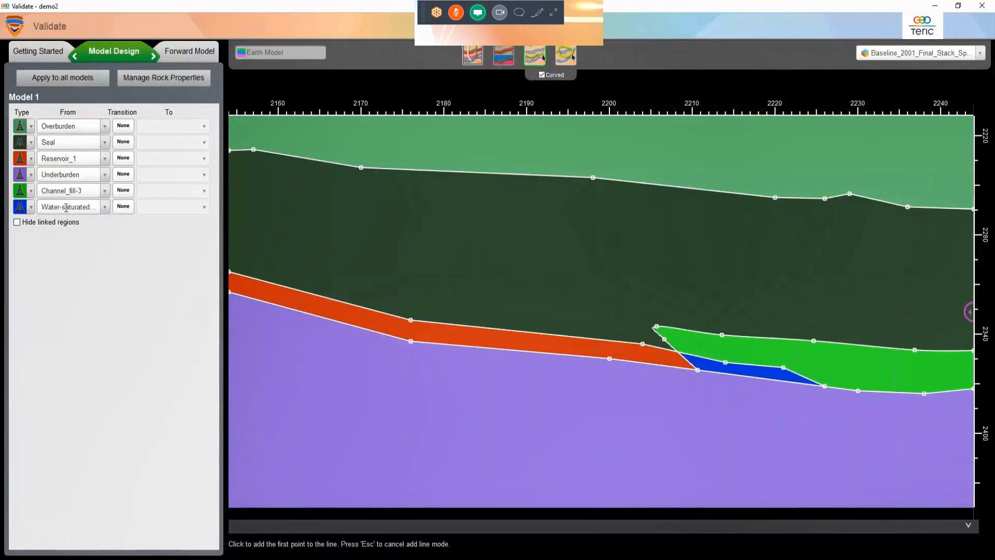
# Step: Review the manually entered rocks and the well-log-based rocks in the rock property manager, and close it
pyautogui.click(145, 78)
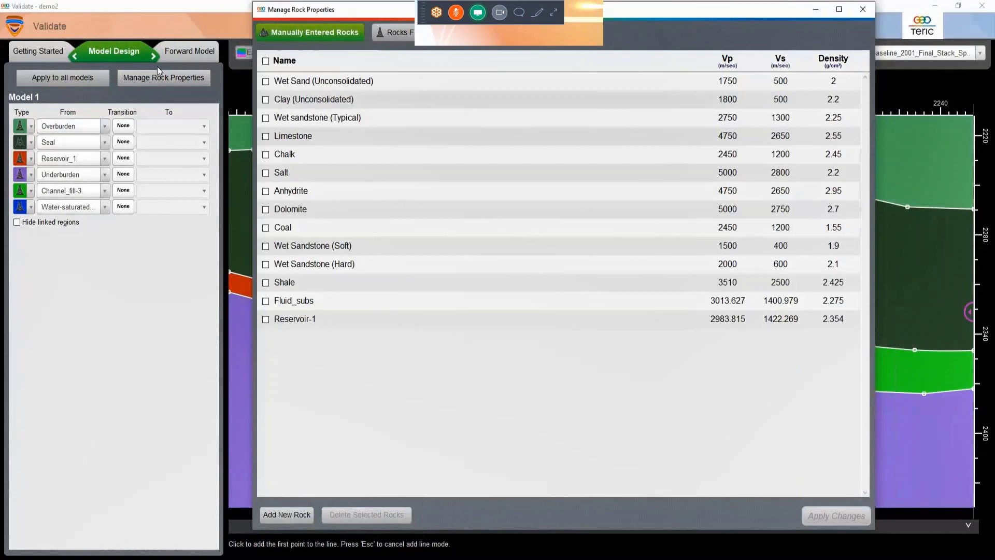
pyautogui.click(404, 34)
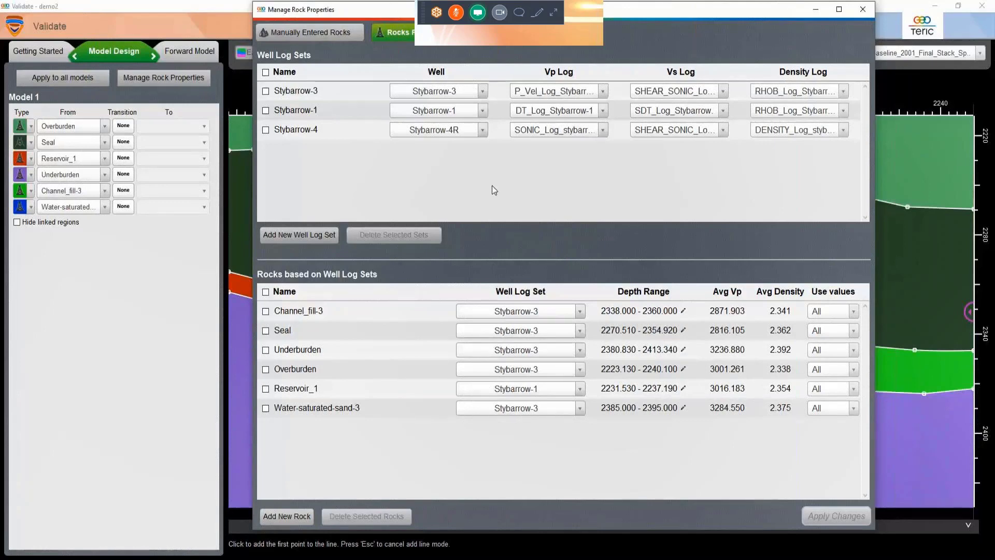
pyautogui.click(862, 10)
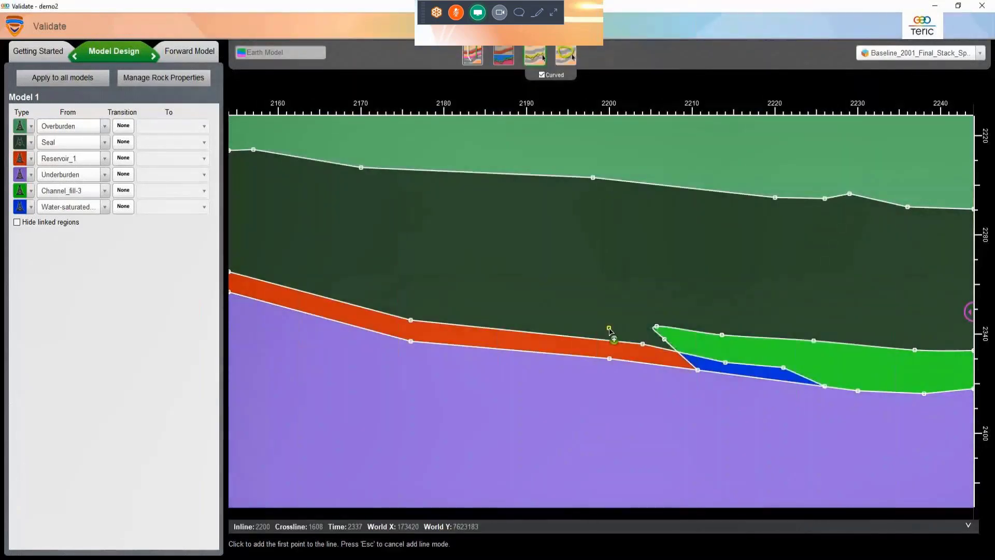
# Step: Open the forward model, set Model 1's wavelet to the fourth Statistical 1 entry and apply it to all models
pyautogui.click(183, 52)
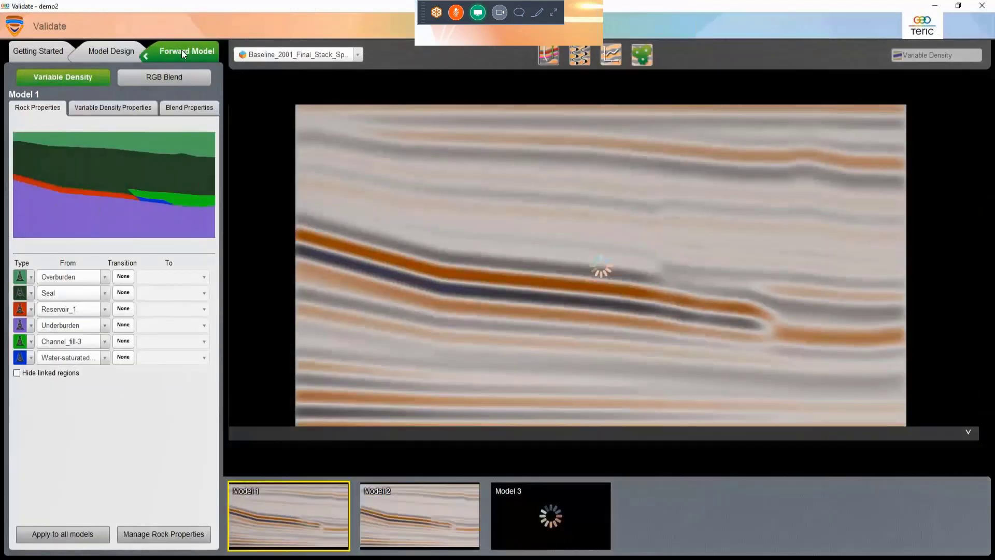
pyautogui.click(98, 107)
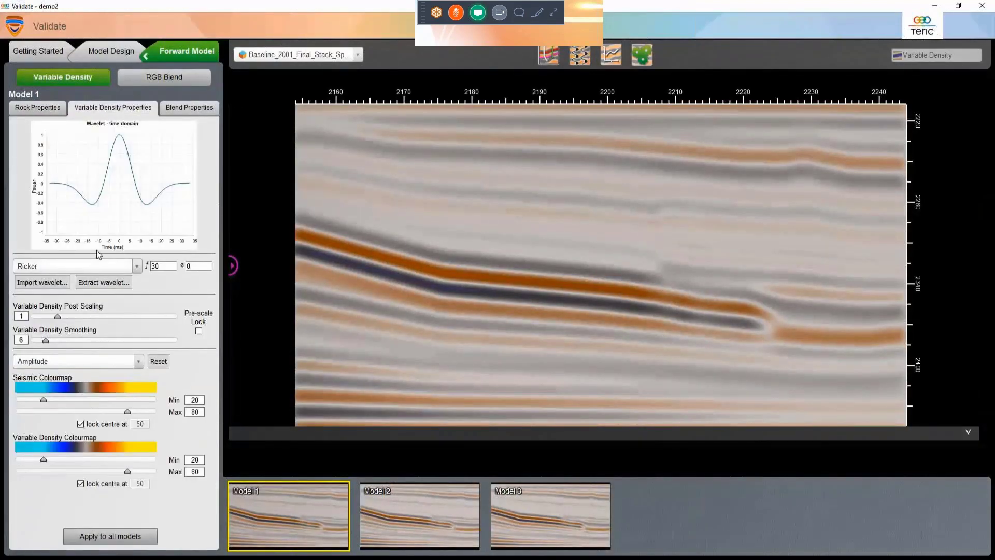
pyautogui.click(100, 268)
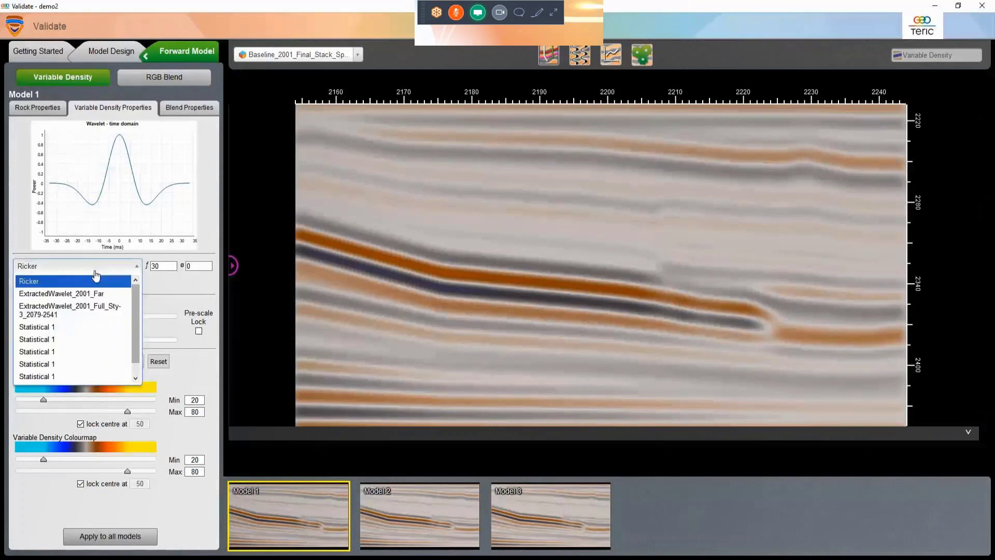
pyautogui.click(77, 364)
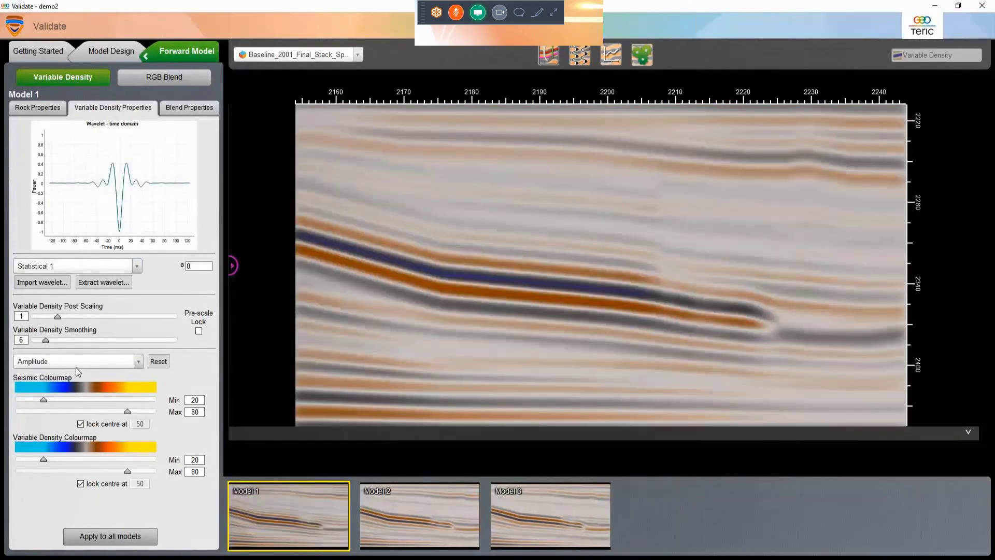
pyautogui.click(123, 539)
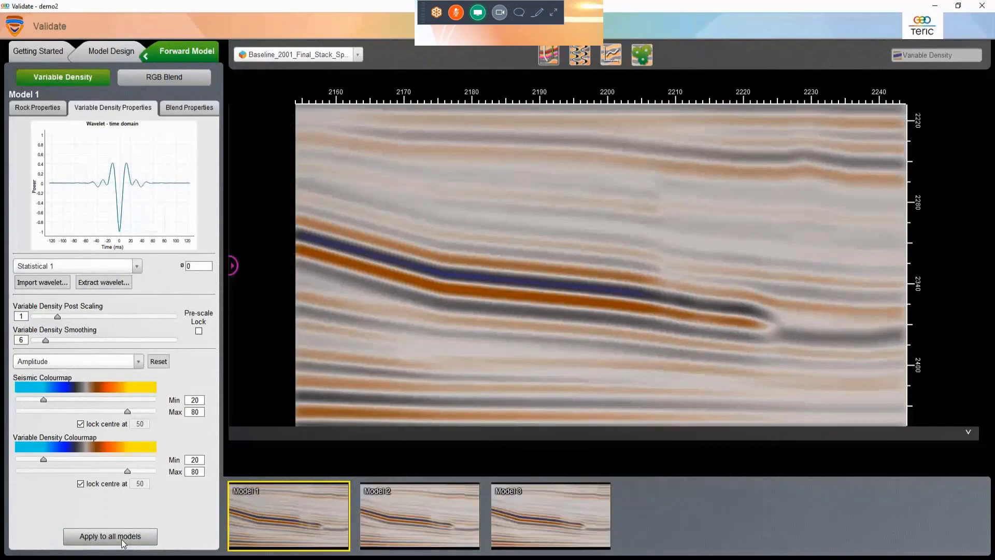
# Step: Compare the Model 1 synthetic with the original seismic up to about inline 2197, briefly overlaying wiggle traces
pyautogui.moveTo(231, 266); pyautogui.dragTo(385, 265)
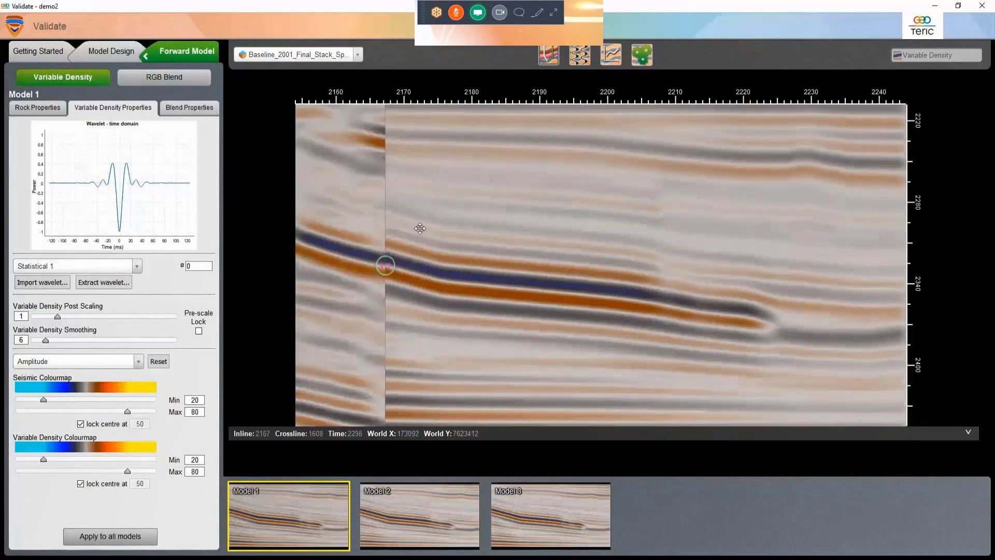
pyautogui.moveTo(419, 228); pyautogui.dragTo(589, 230)
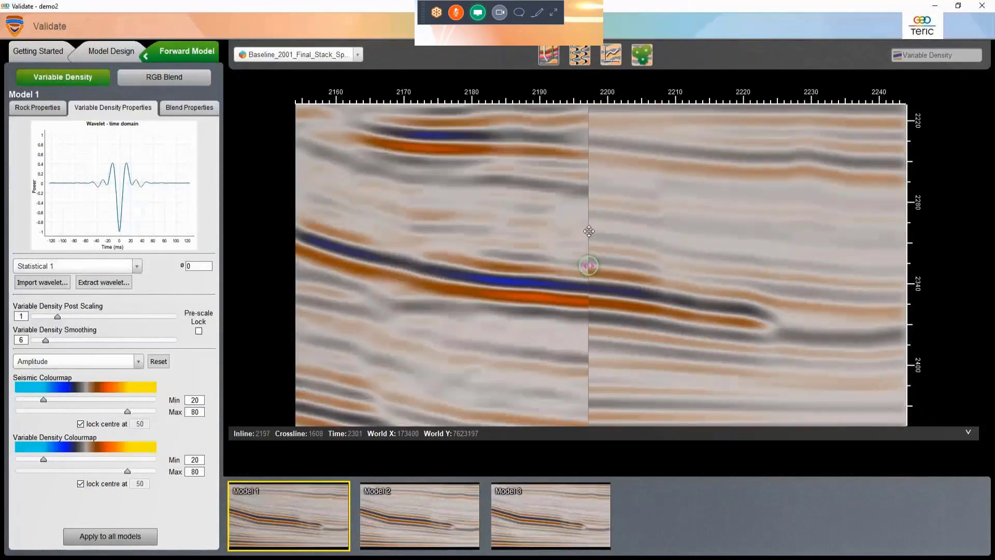
pyautogui.click(580, 54)
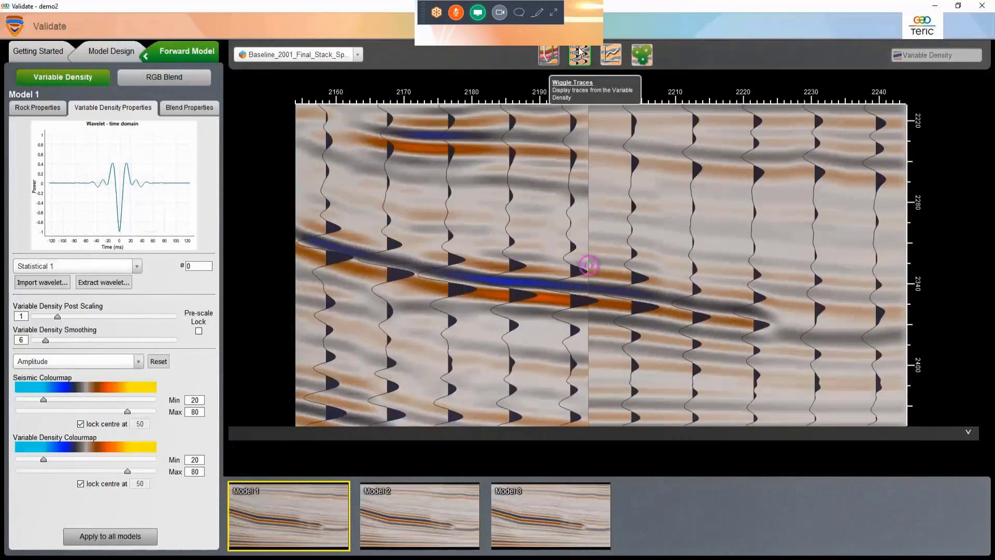
pyautogui.click(580, 52)
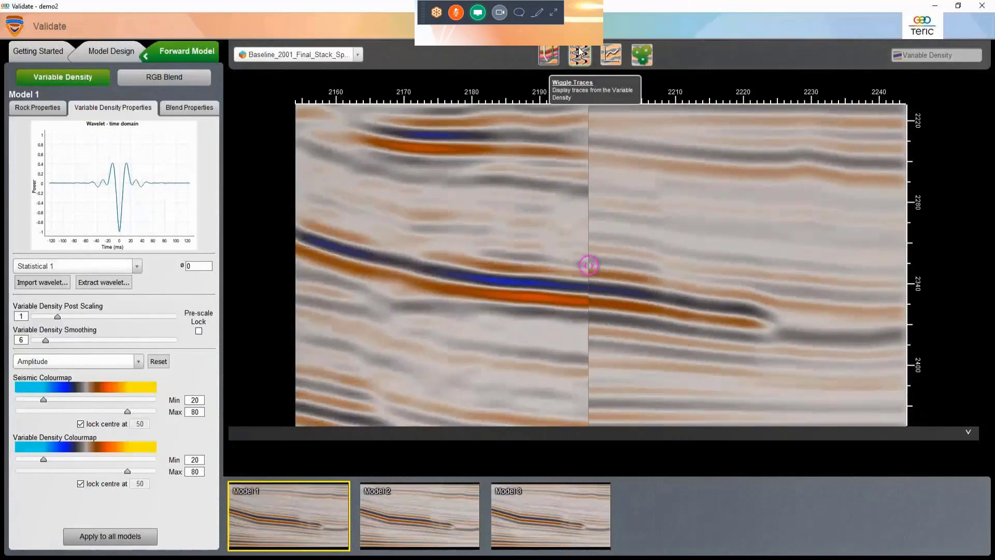
# Step: Check the seismic correlation in a box around the reservoir event from about inline 2160 to 2226, uncover the full synthetic, and end correlation
pyautogui.click(617, 58)
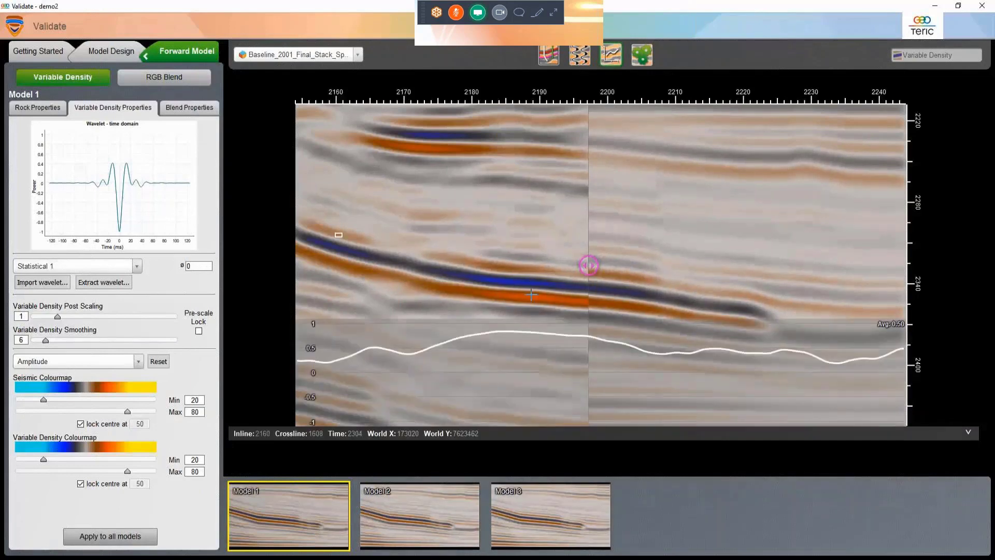
pyautogui.moveTo(335, 233); pyautogui.dragTo(785, 350)
pyautogui.moveTo(589, 266); pyautogui.dragTo(299, 266)
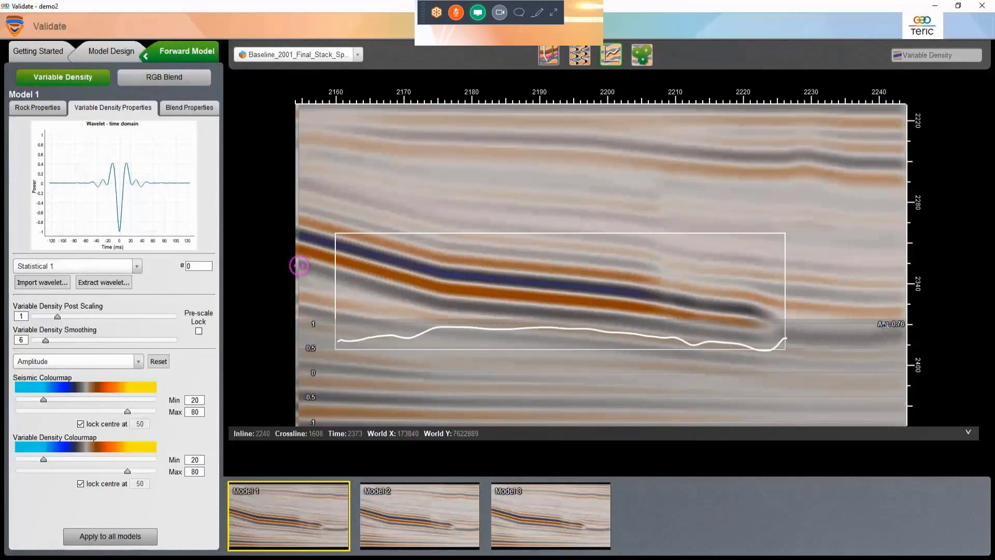
pyautogui.click(606, 57)
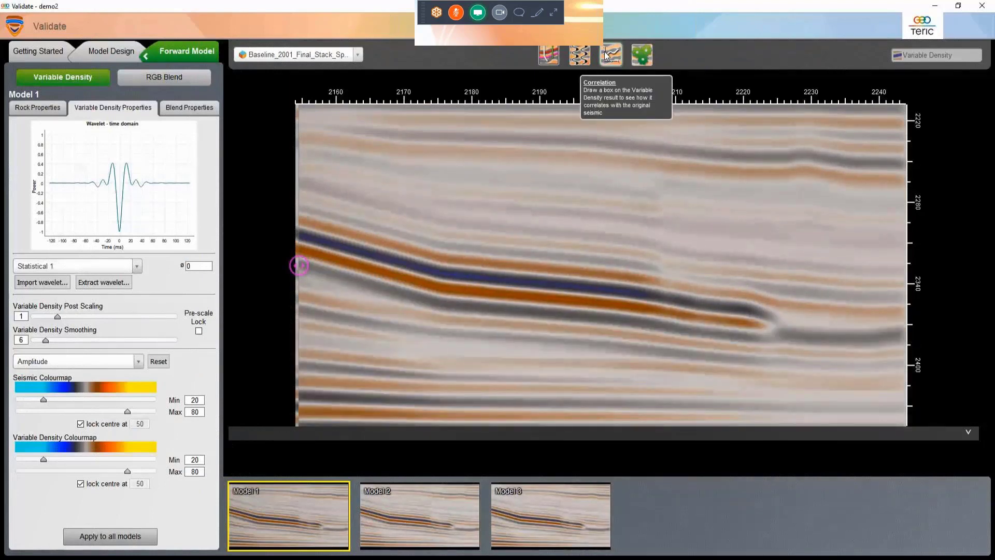
# Step: Set Model 1's blend frequencies to 27 Hz red, 40 Hz green and 47 Hz blue
pyautogui.click(170, 108)
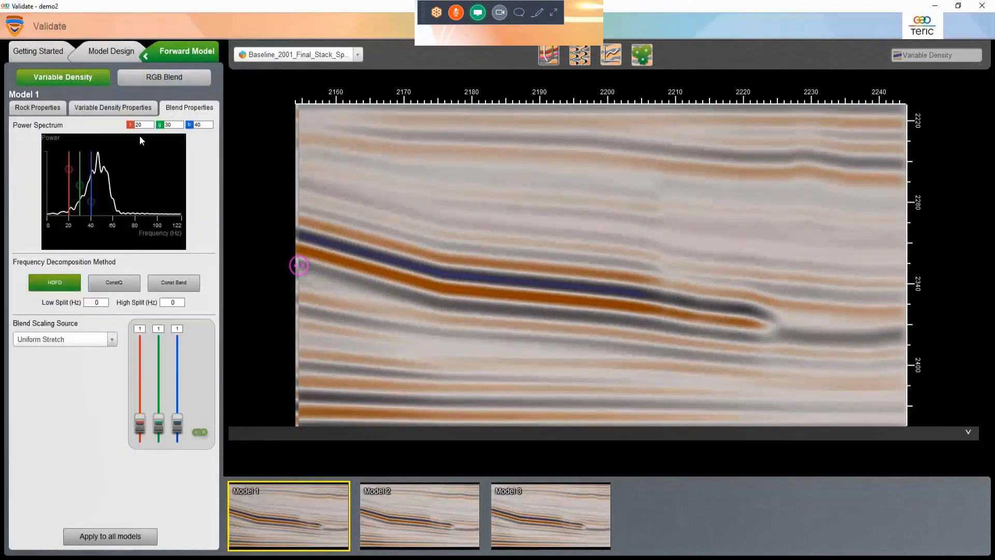
pyautogui.moveTo(147, 125); pyautogui.dragTo(124, 128)
pyautogui.write('27')
pyautogui.doubleClick(181, 125)
pyautogui.write('40')
pyautogui.press('Tab')
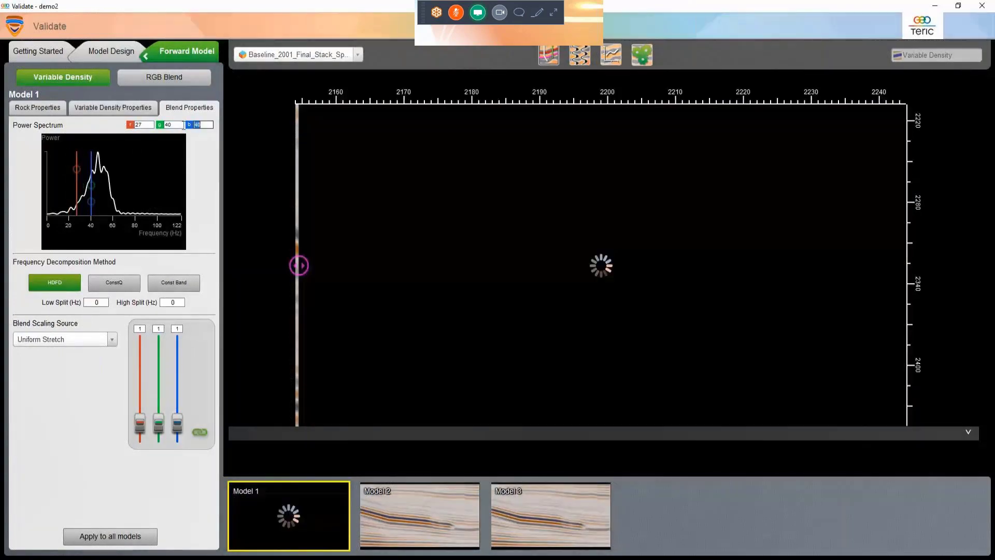
pyautogui.write('47')
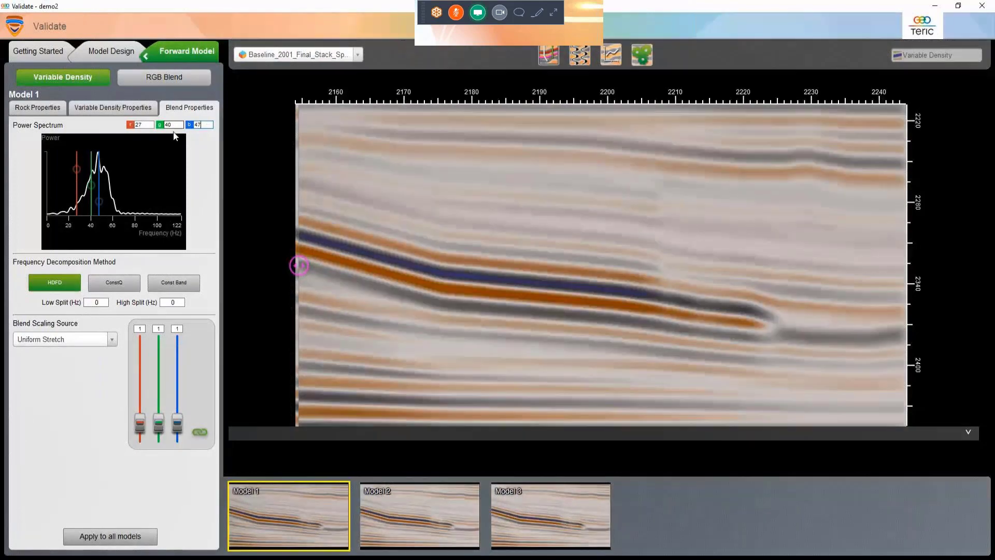
# Step: Set the frequency decomposition method to ConstQ and the blend scaling source to the 2001_Full_ConstQ_FD volume
pyautogui.click(118, 281)
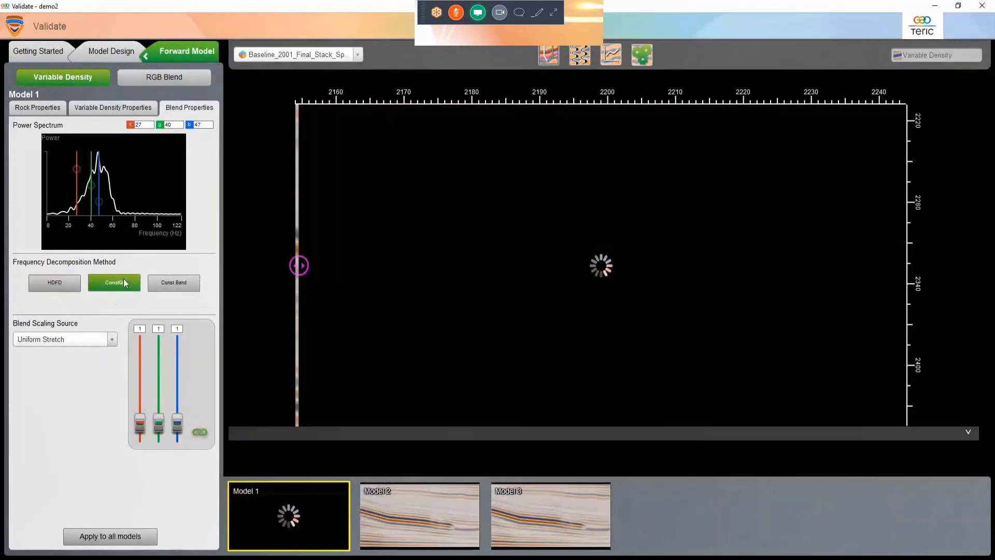
pyautogui.click(94, 339)
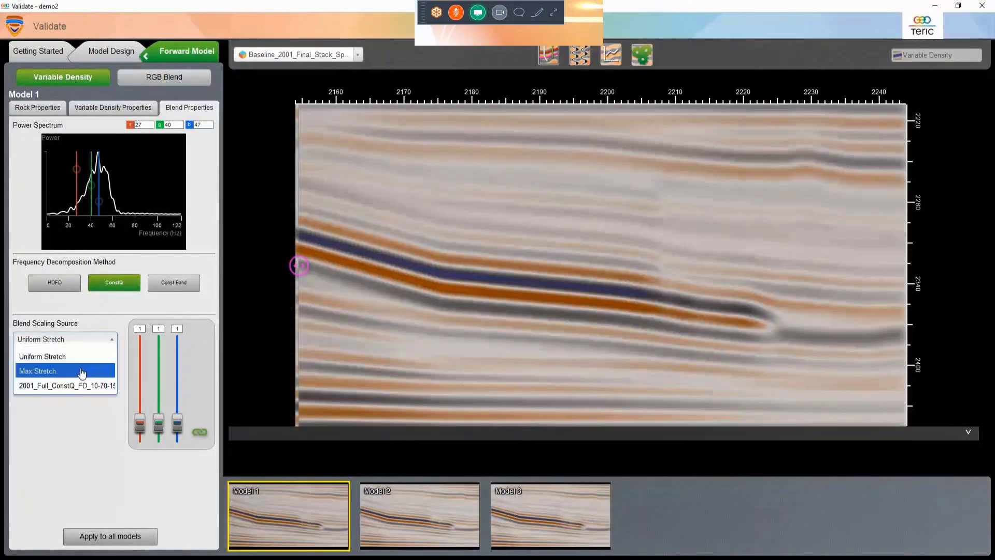
pyautogui.click(75, 385)
pyautogui.moveTo(160, 418); pyautogui.dragTo(158, 428)
# Step: Use the 2001_Full_ConstQ_FD RGB blend as comparison volume, show the model as an RGB Blend, and compare them up to about inline 2180
pyautogui.click(306, 54)
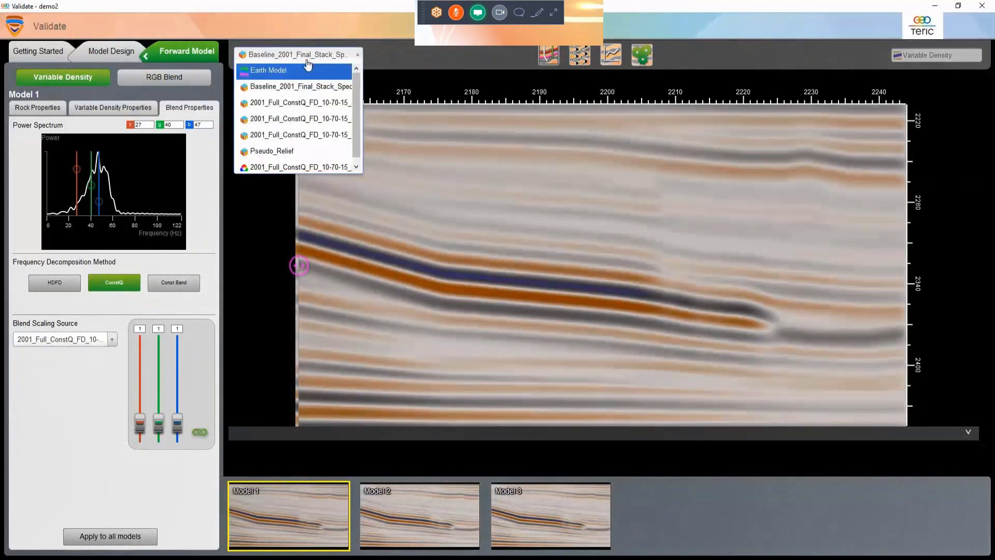
pyautogui.click(303, 165)
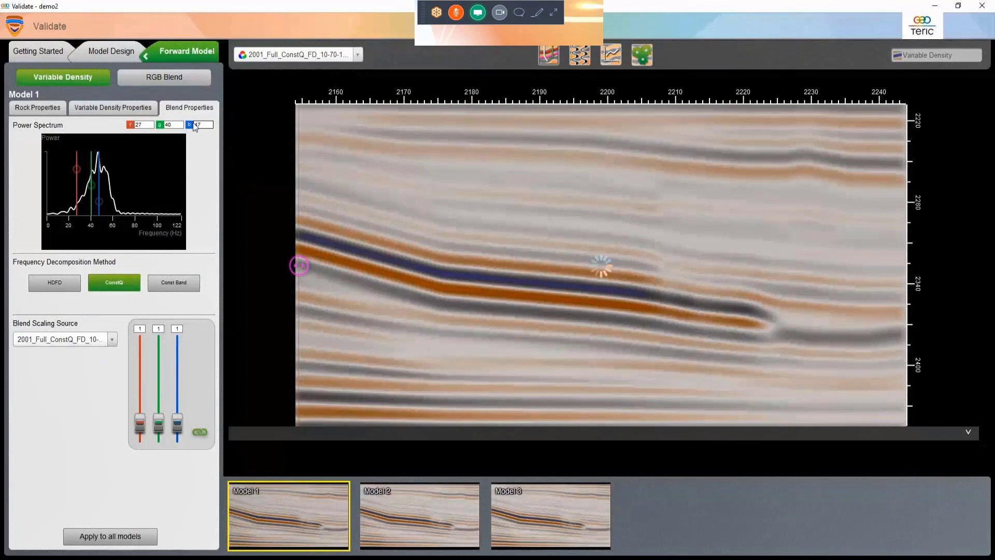
pyautogui.click(178, 79)
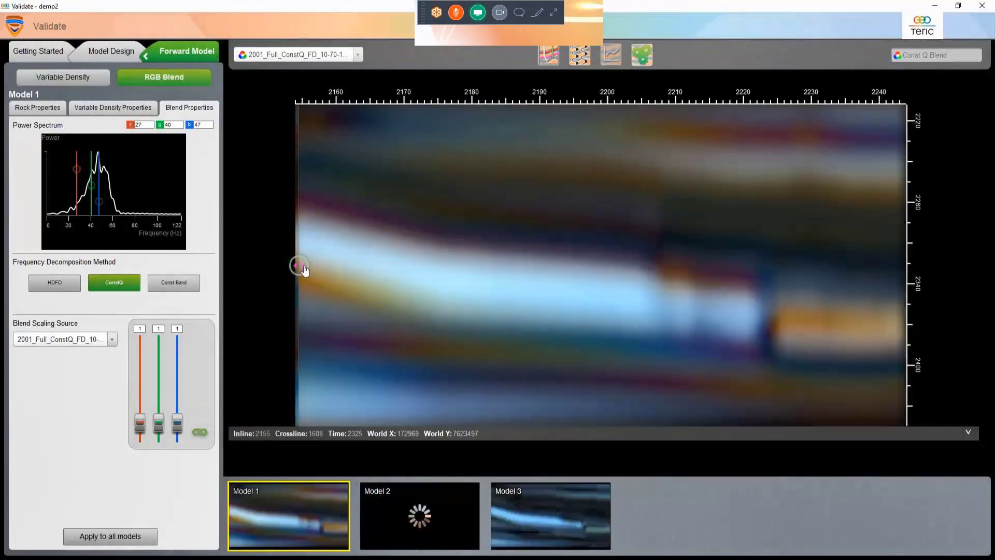
pyautogui.moveTo(304, 266); pyautogui.dragTo(471, 265)
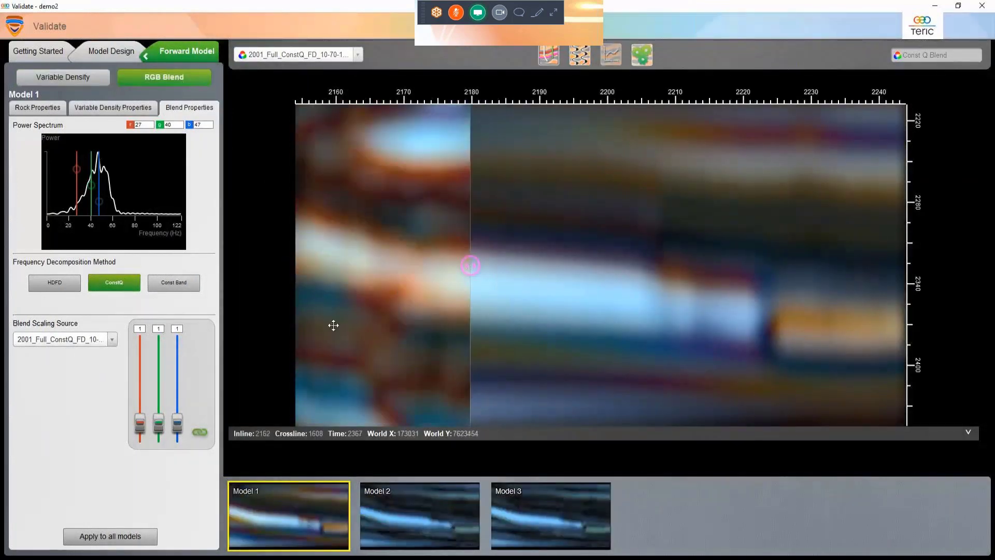
# Step: Apply Model 1's blend properties to all models, moving the comparison divider to about inline 2171
pyautogui.click(139, 537)
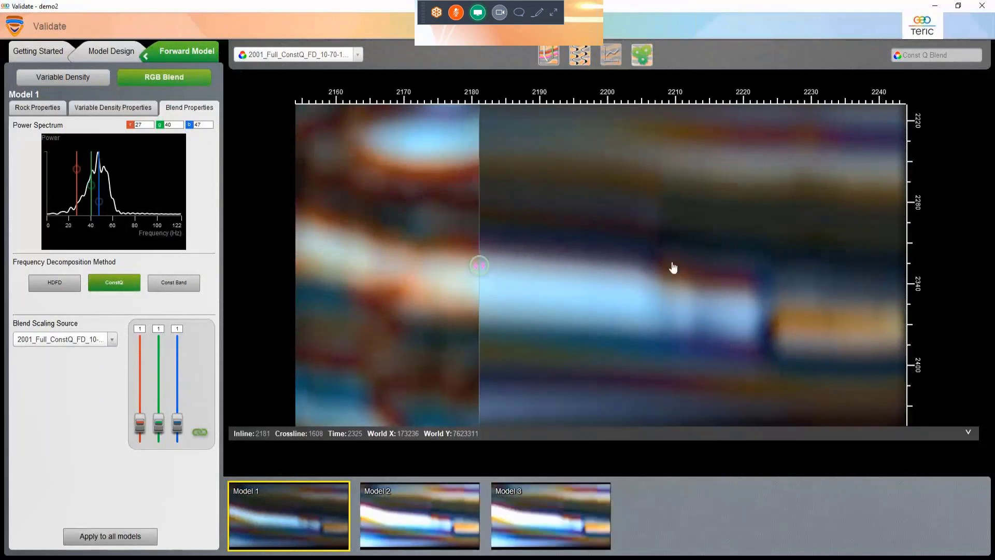
pyautogui.moveTo(673, 267); pyautogui.dragTo(408, 270)
pyautogui.click(124, 533)
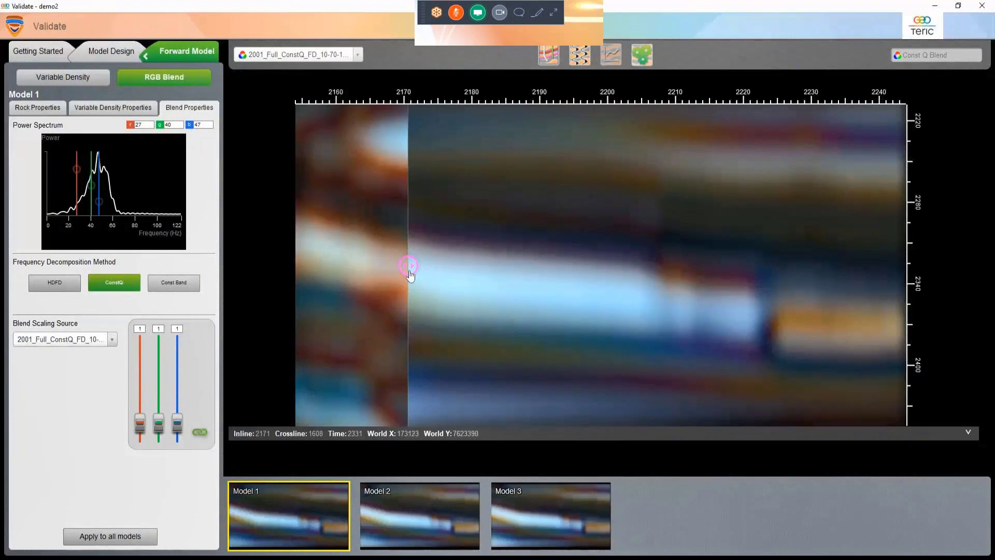
# Step: Compare Model 1's RGB blend with the real blend at divider positions of about inline 2160 and 2195, with the model's rock properties shown
pyautogui.moveTo(410, 275); pyautogui.dragTo(333, 254)
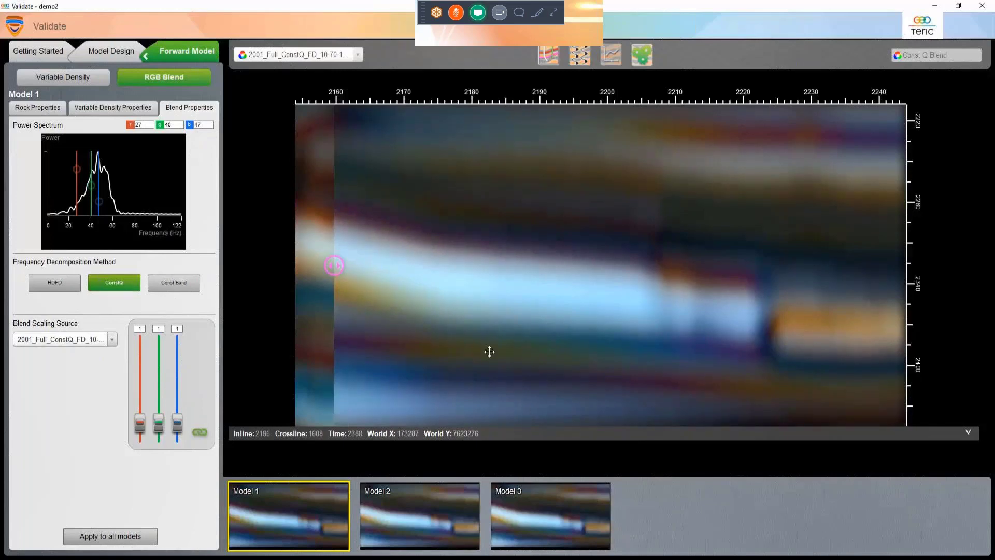
pyautogui.click(44, 107)
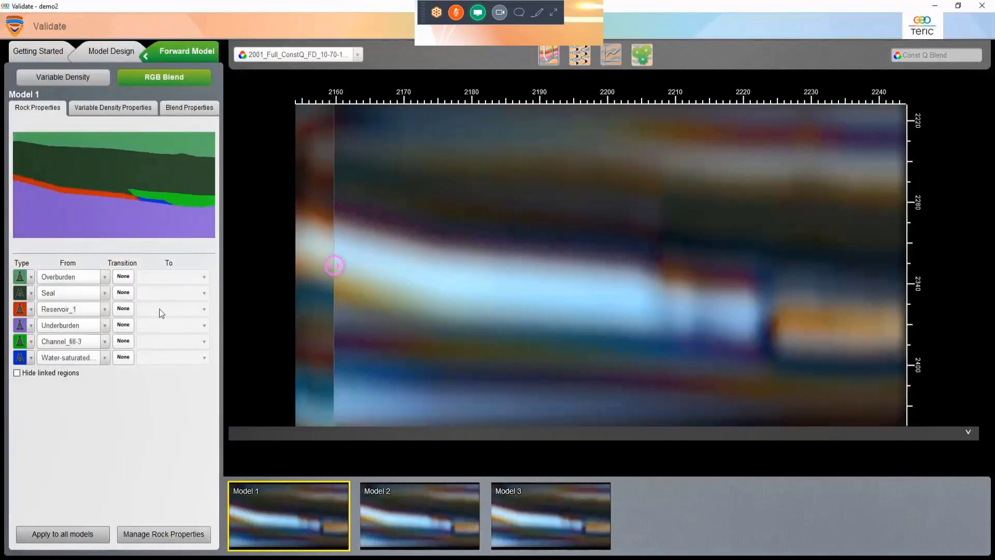
pyautogui.moveTo(339, 267); pyautogui.dragTo(571, 267)
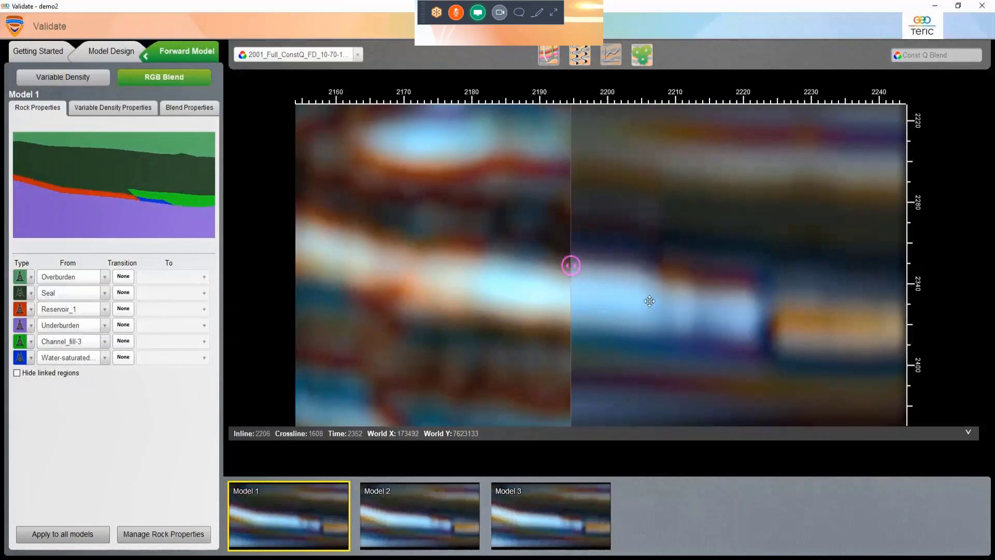
# Step: Link Model 1's water-saturated sand region to Region 3 (Reservoir_1)
pyautogui.click(68, 357)
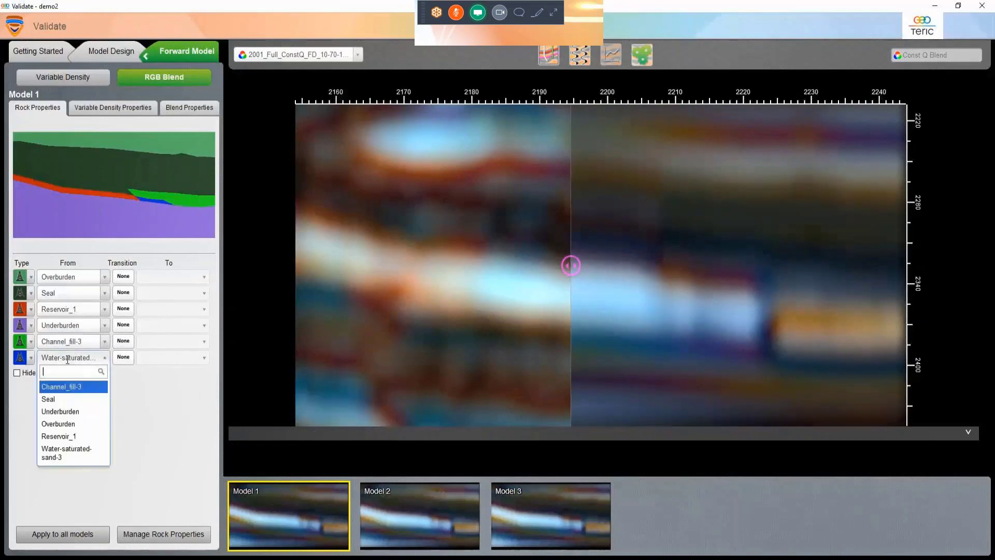
pyautogui.click(31, 357)
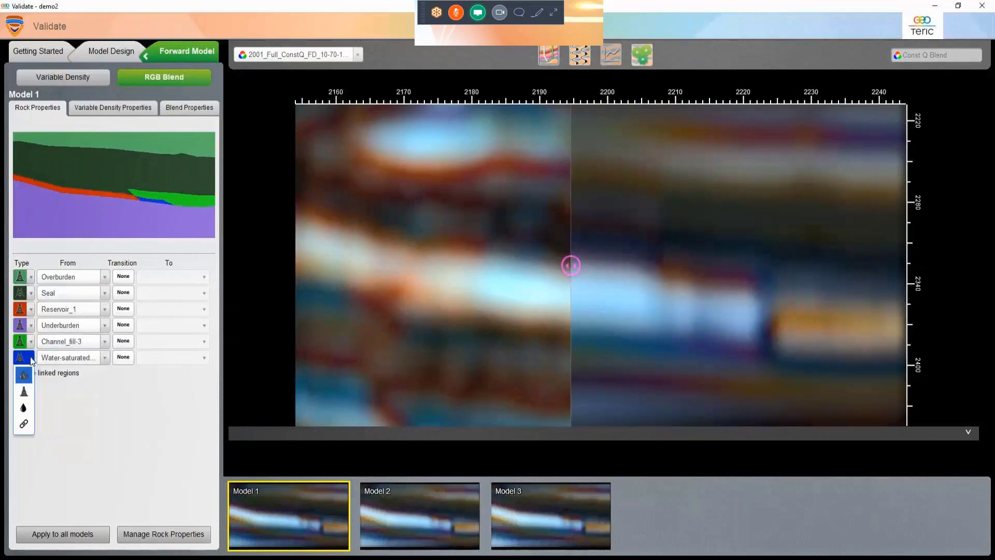
pyautogui.click(24, 425)
pyautogui.click(76, 396)
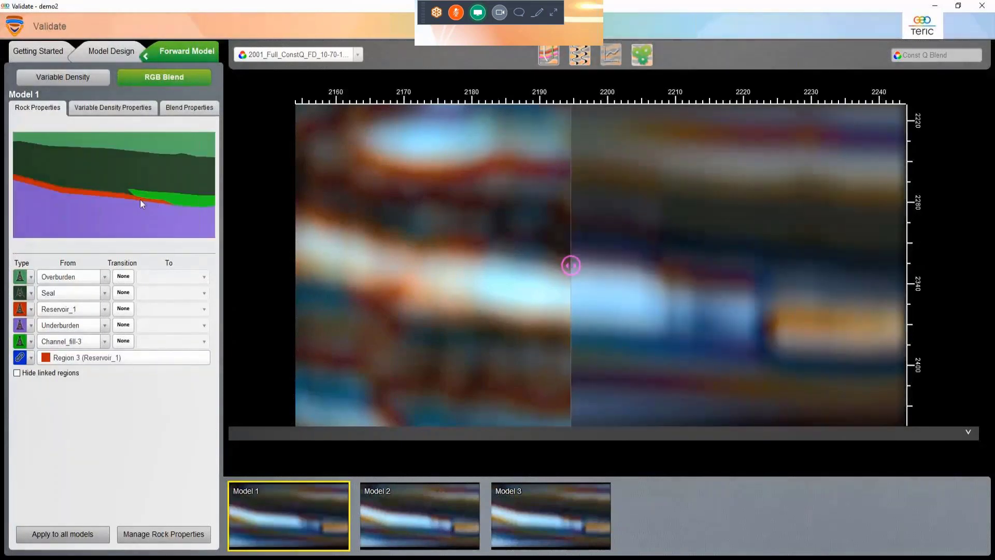
# Step: Move the comparison divider to about inline 2185 and compare the RGB blends of Model 1 and Model 2, ending on Model 1
pyautogui.moveTo(570, 265); pyautogui.dragTo(507, 280)
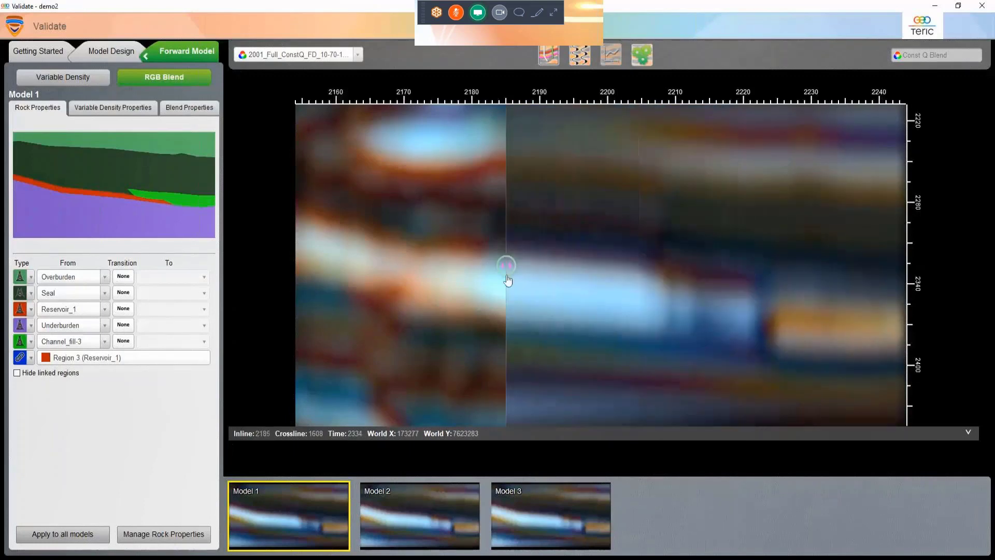
pyautogui.click(420, 526)
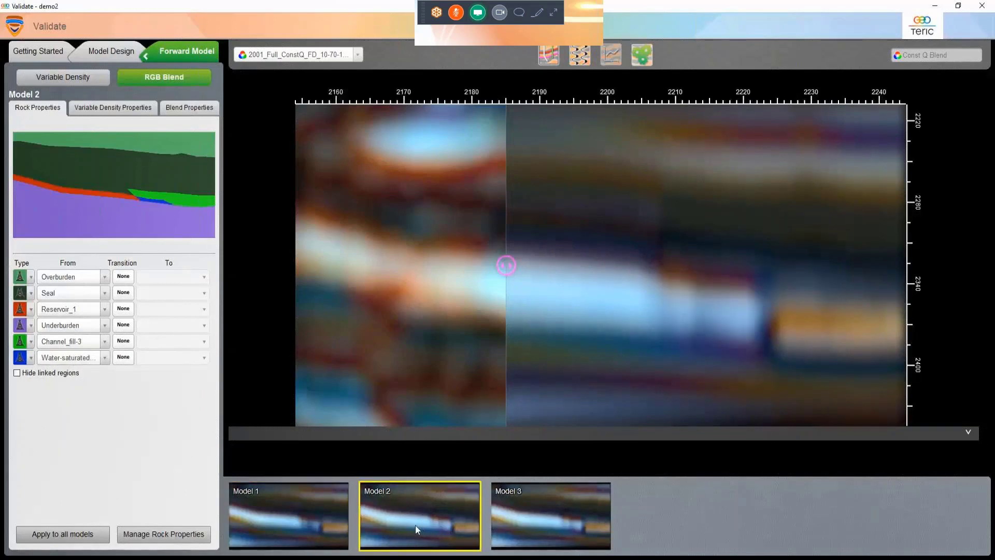
pyautogui.click(299, 531)
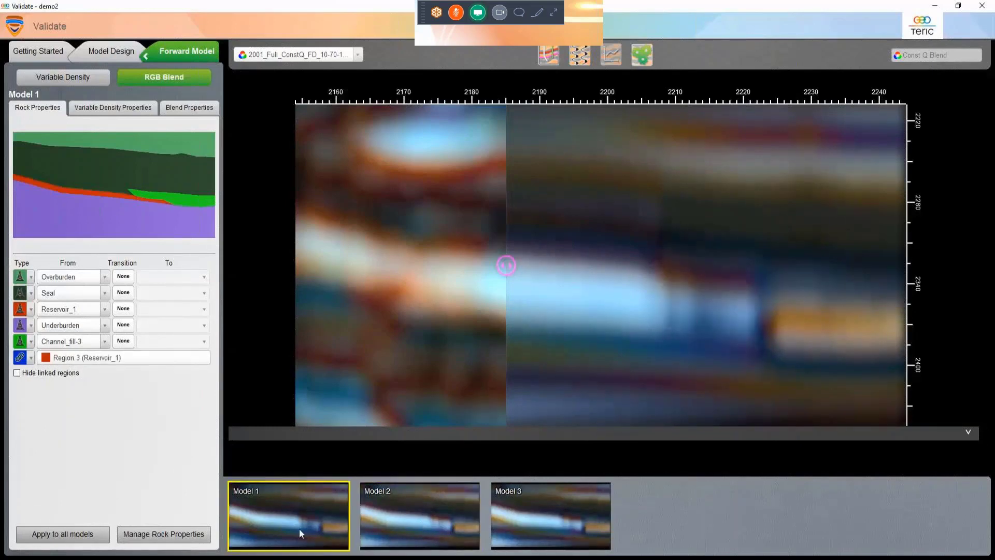
pyautogui.click(426, 525)
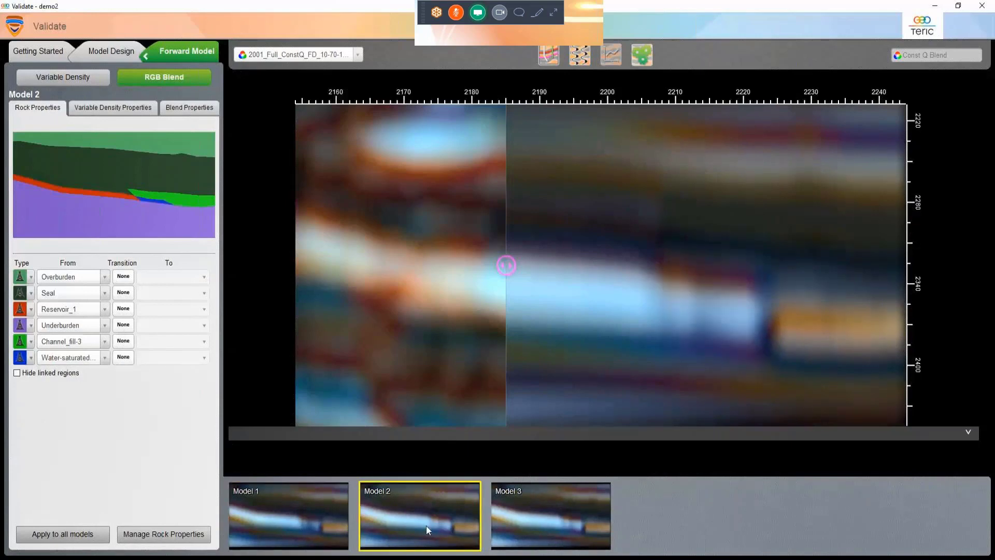
pyautogui.click(291, 520)
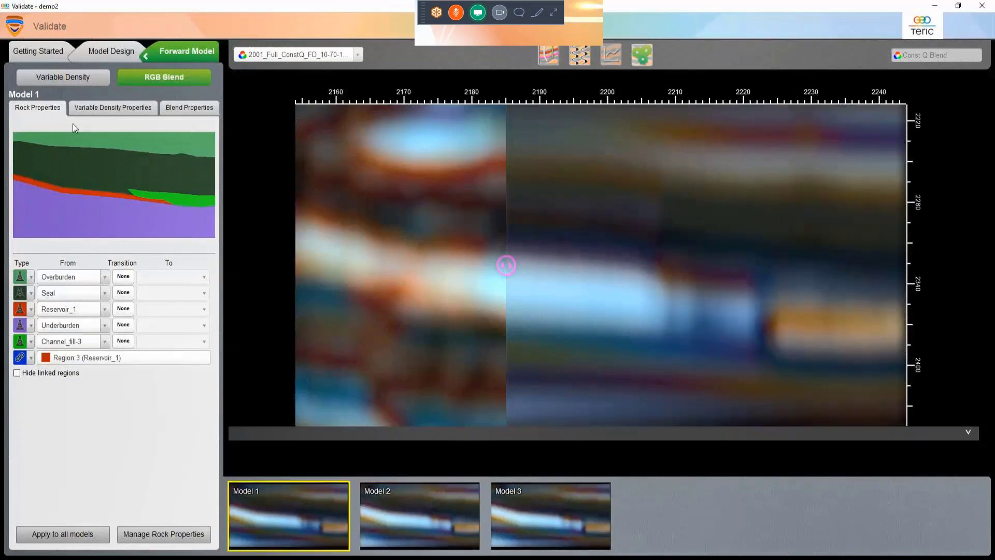
# Step: Show Model 1 as Variable Density and use the Baseline_2001_Final_Stack seismic as the comparison volume
pyautogui.click(83, 108)
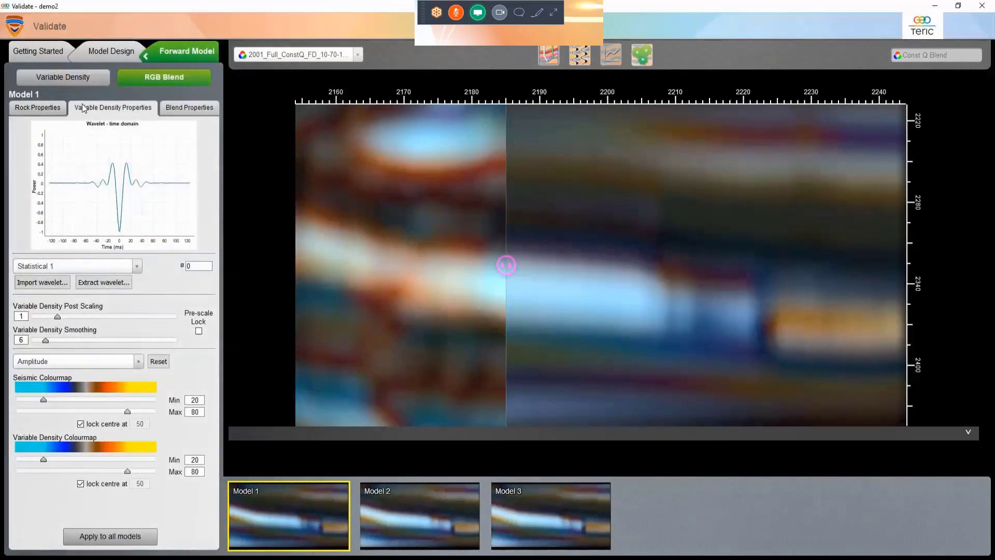
pyautogui.click(95, 79)
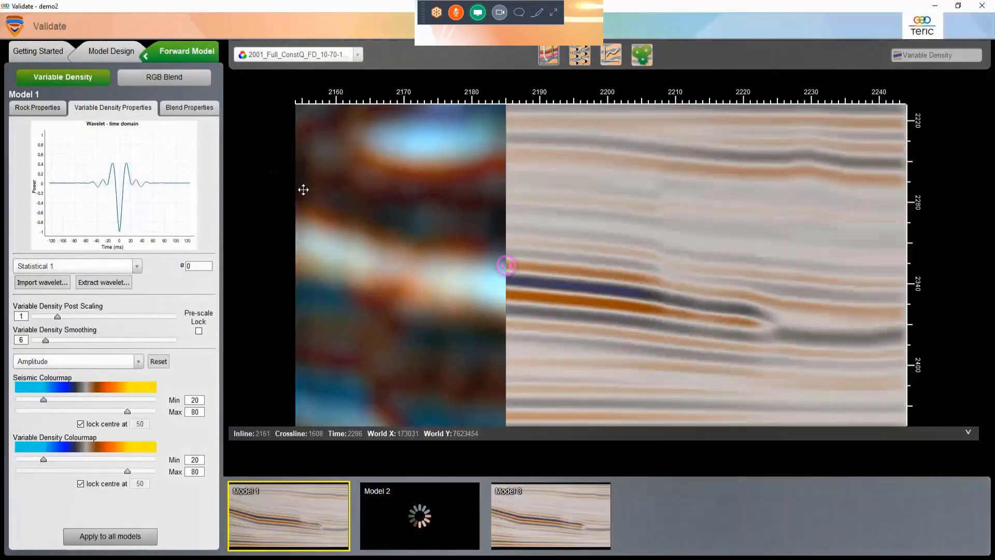
pyautogui.click(302, 54)
pyautogui.click(304, 87)
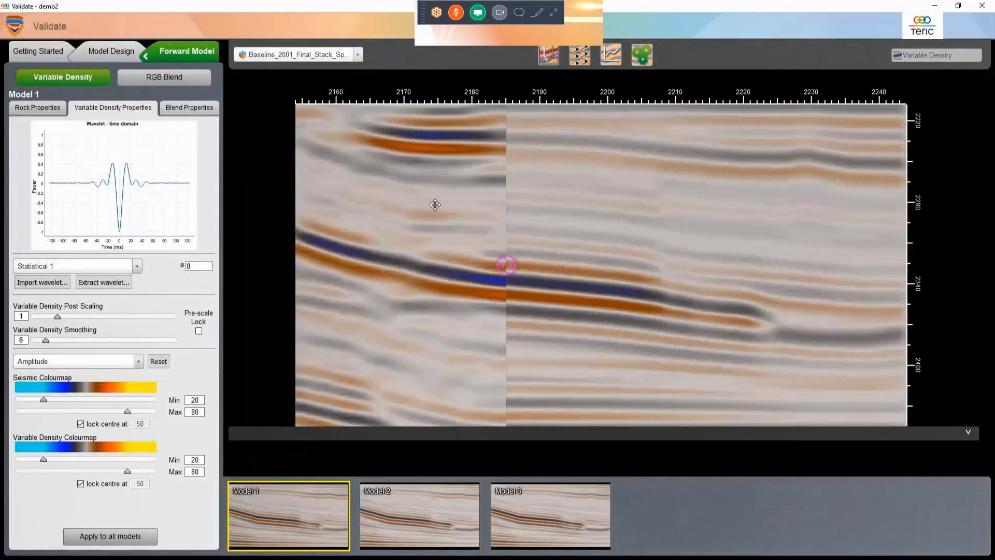
# Step: Move the comparison divider to about inline 2190 and compare the variable density responses of Model 1 and Model 2
pyautogui.moveTo(506, 266); pyautogui.dragTo(542, 265)
pyautogui.click(409, 512)
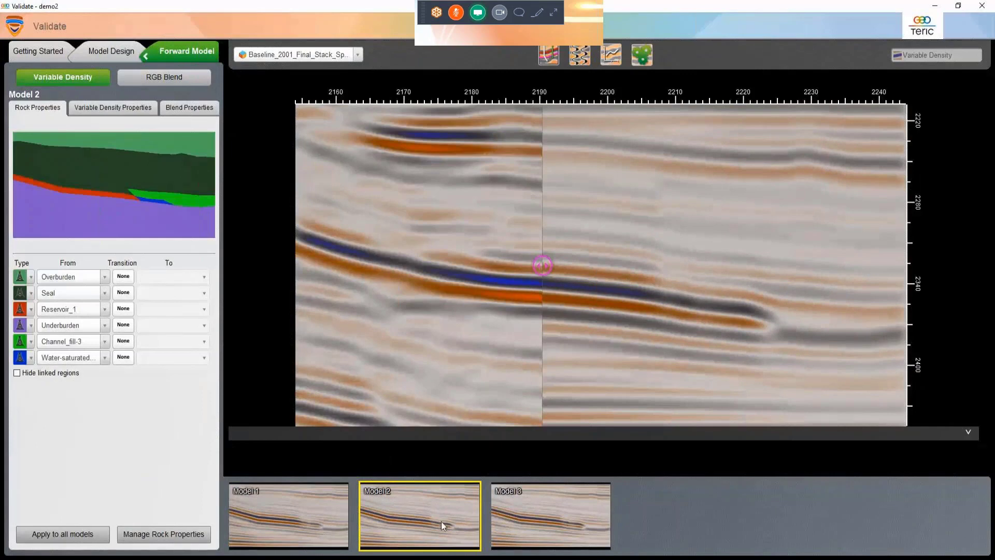
pyautogui.click(274, 525)
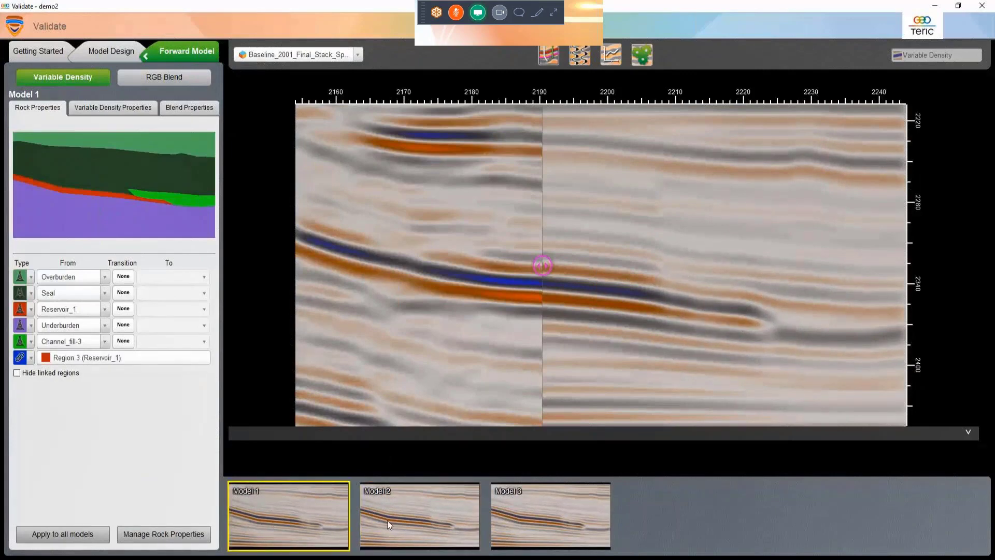
pyautogui.click(417, 518)
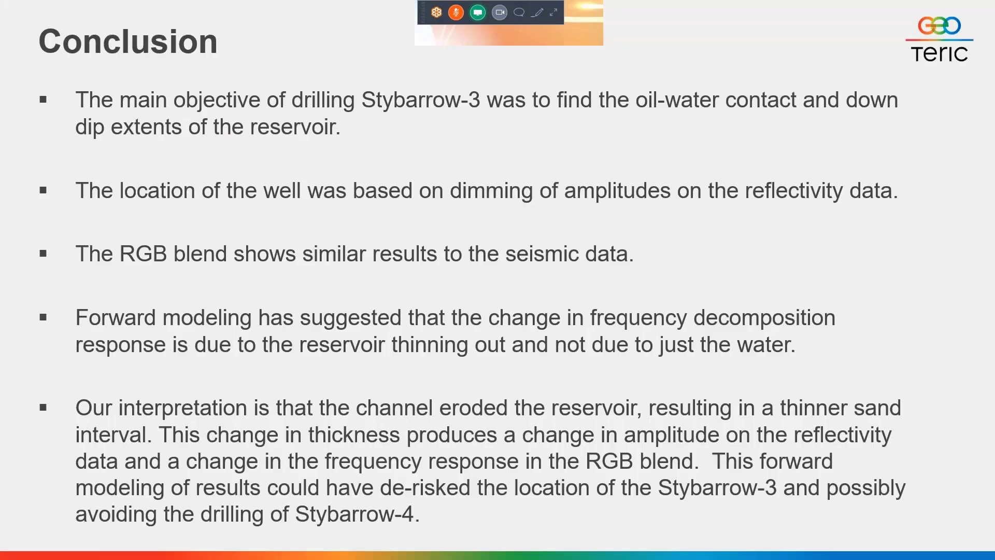